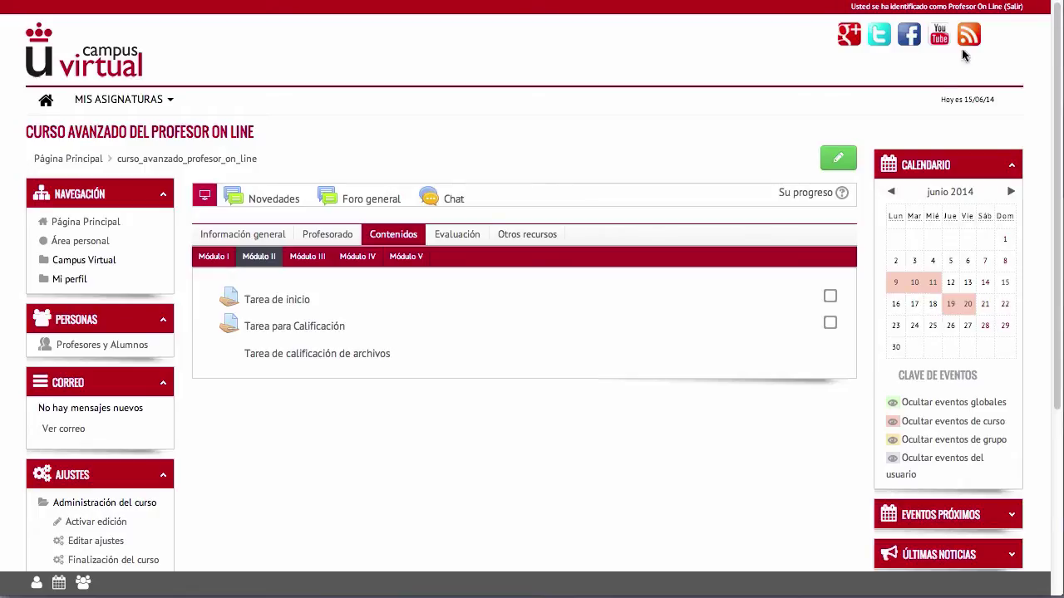
- Turn on course editing and add a Taller activity to Módulo II
click(839, 165)
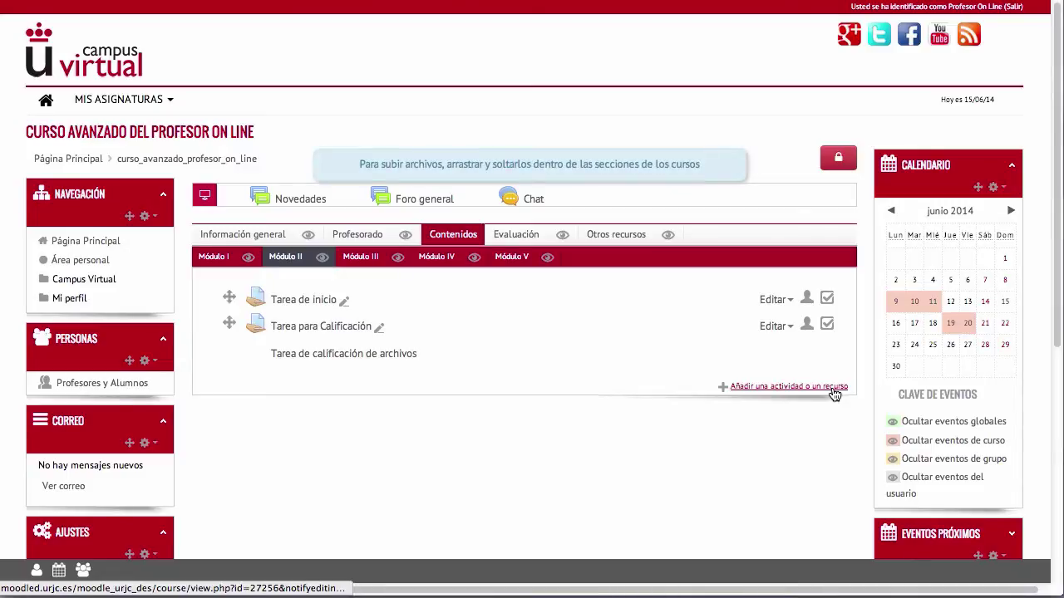
click(831, 388)
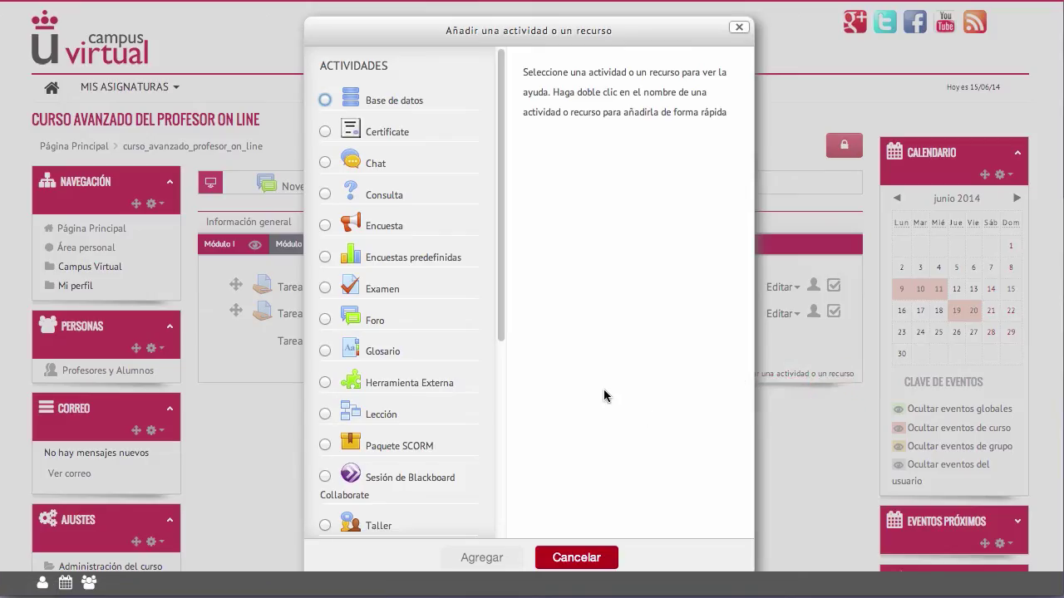
click(330, 526)
click(494, 561)
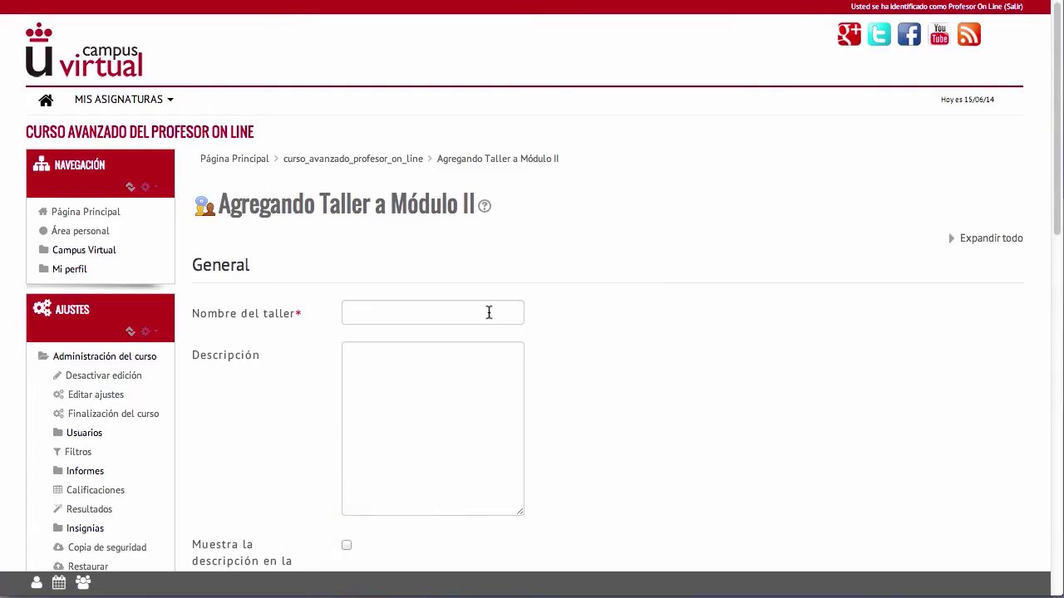
- Name the workshop "Taller de inicio" and describe it as "Taller colaborativo del Grupo Número 2", showing the description on the course page
click(486, 313)
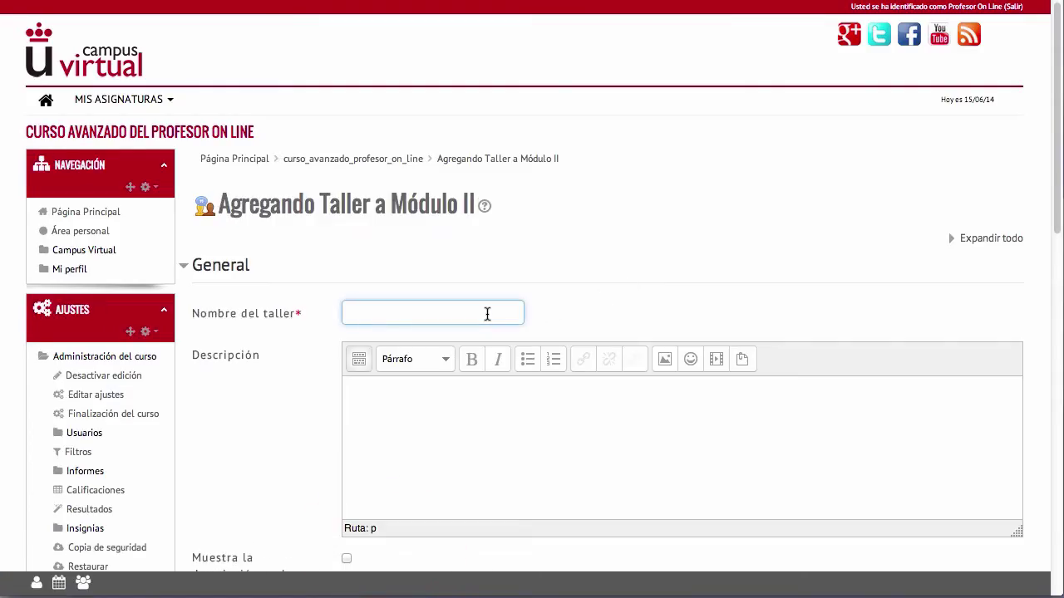
text(Taller de inicio)
click(349, 392)
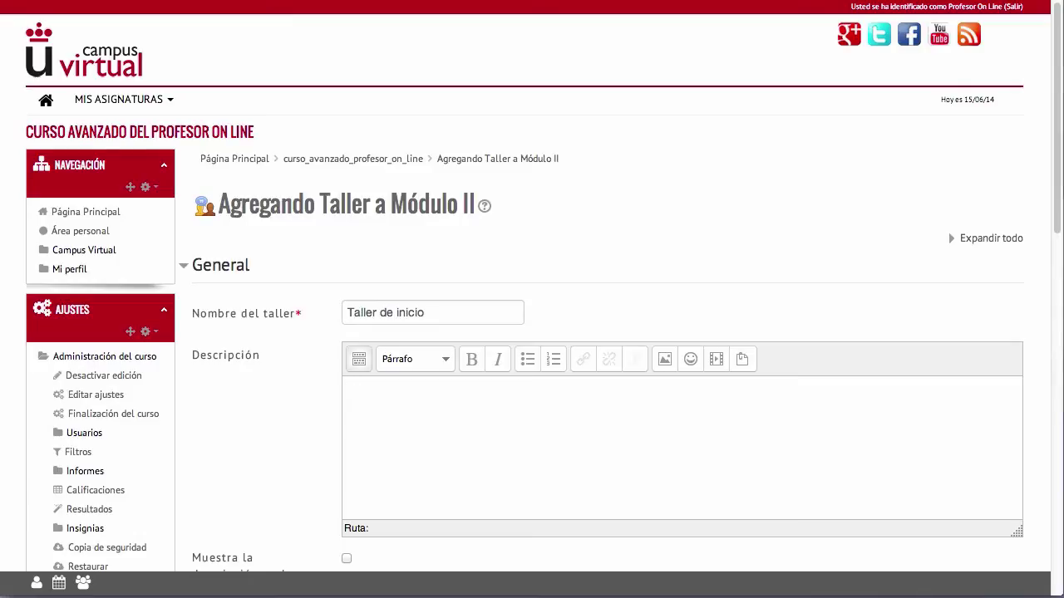
text(Taller colaborativo del)
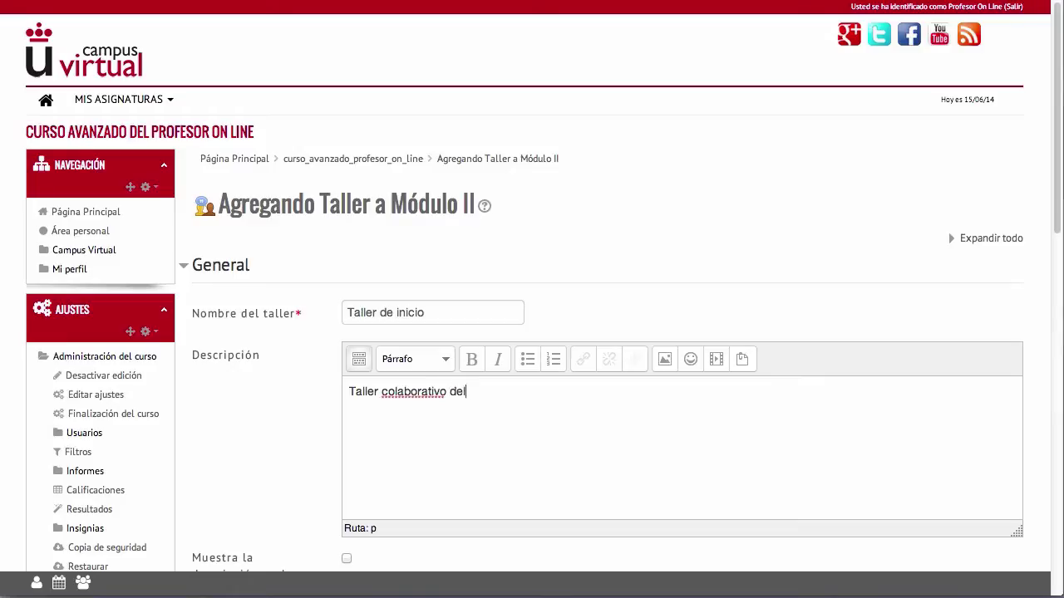
text( Grupo Número 2)
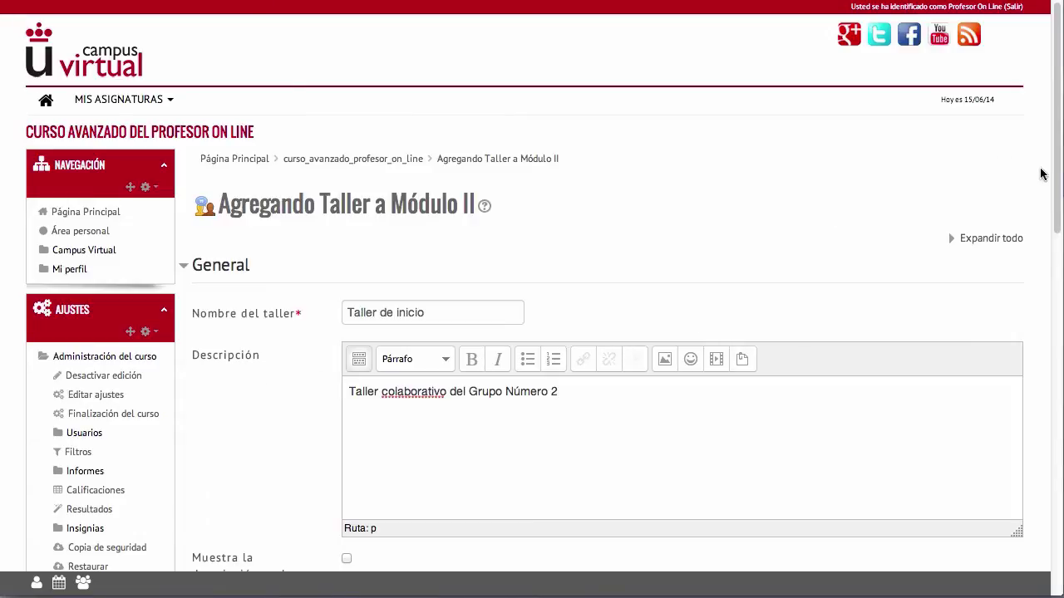
drag(1057, 178, 1036, 355)
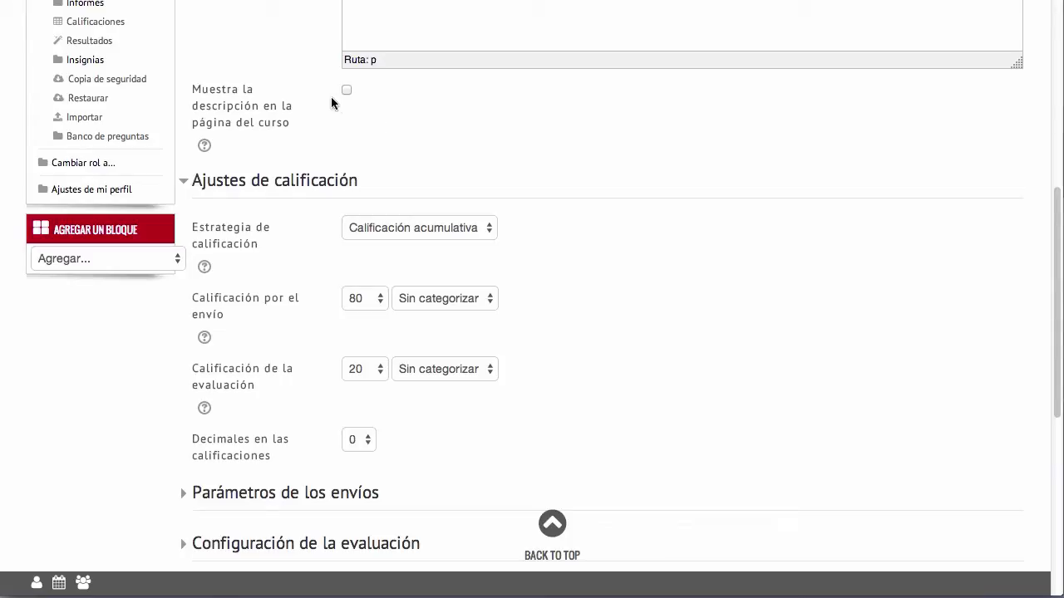
click(347, 93)
- Review the available options for grading strategy, submission grade and grade decimals in the workshop's grading settings
click(492, 236)
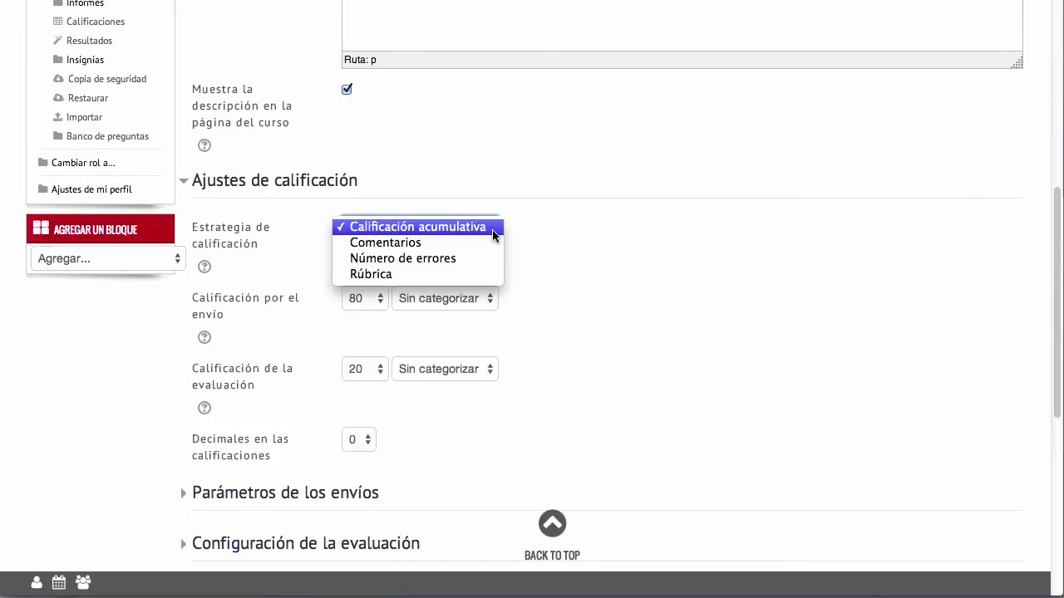
click(615, 328)
scroll(503, 340, up, 1)
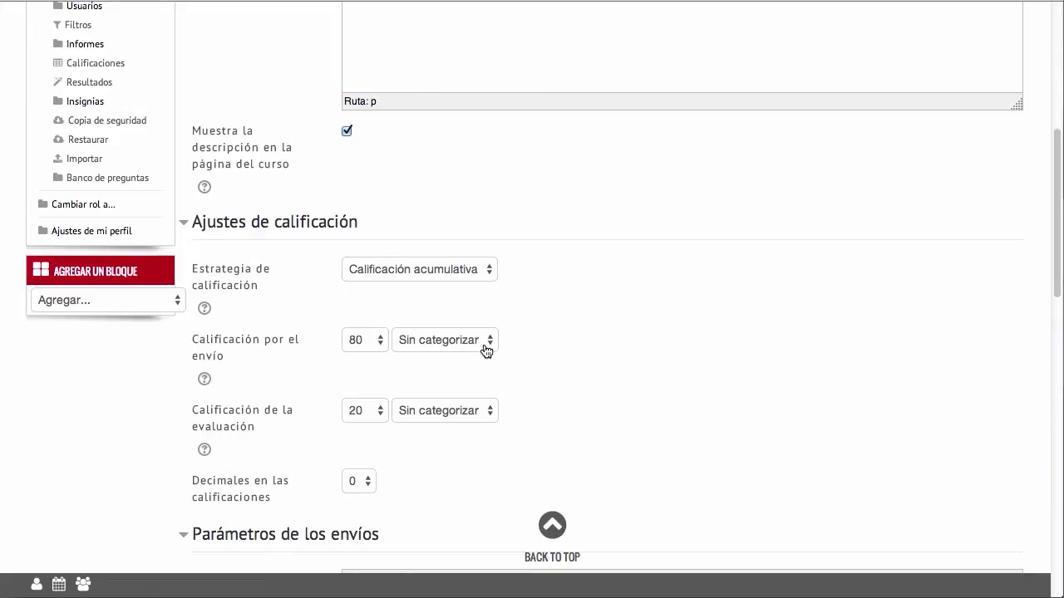
click(383, 342)
click(383, 341)
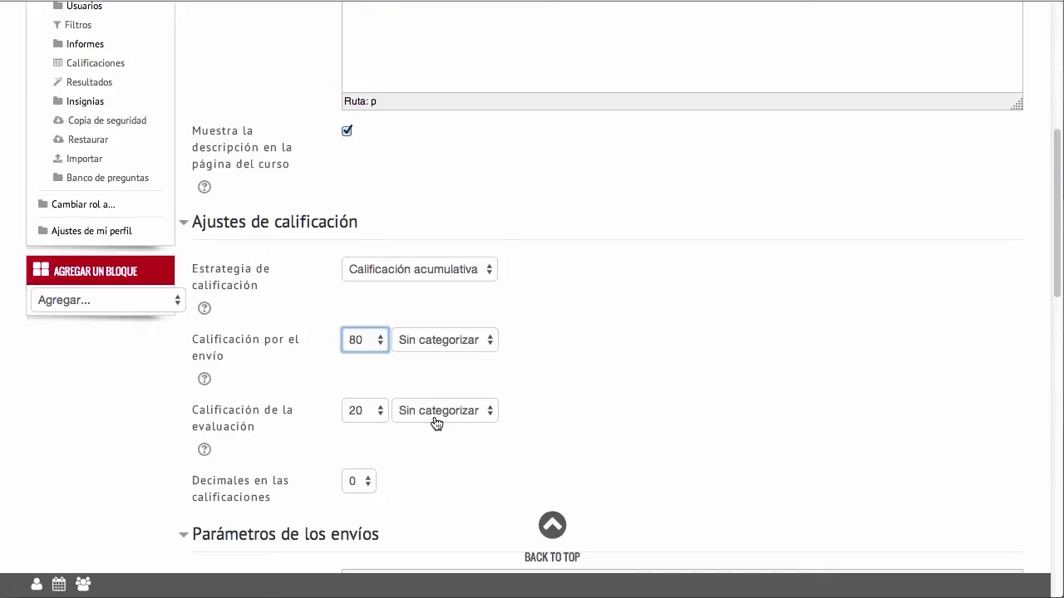
click(374, 493)
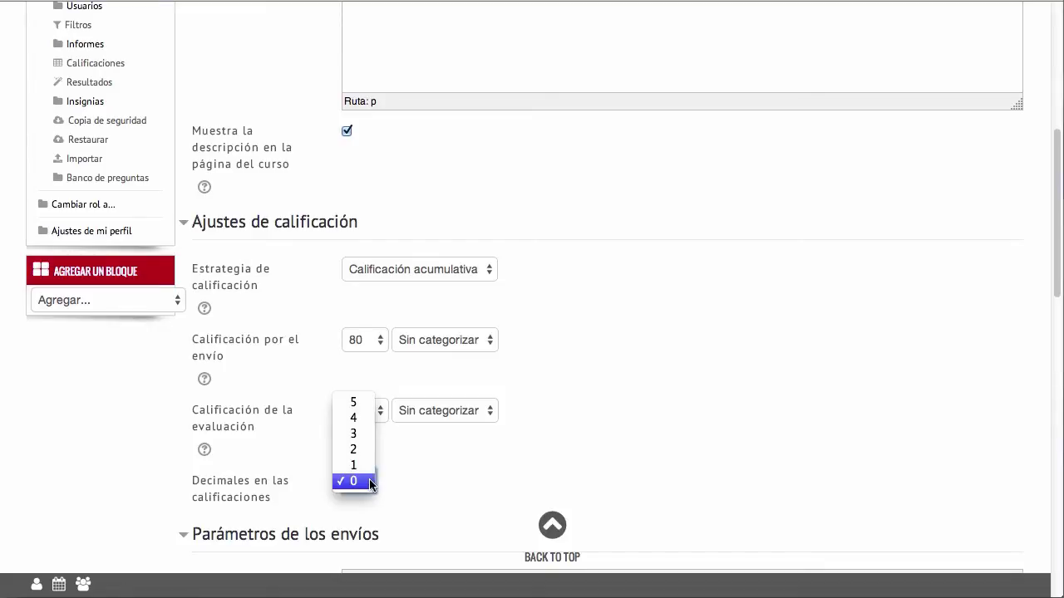
click(502, 459)
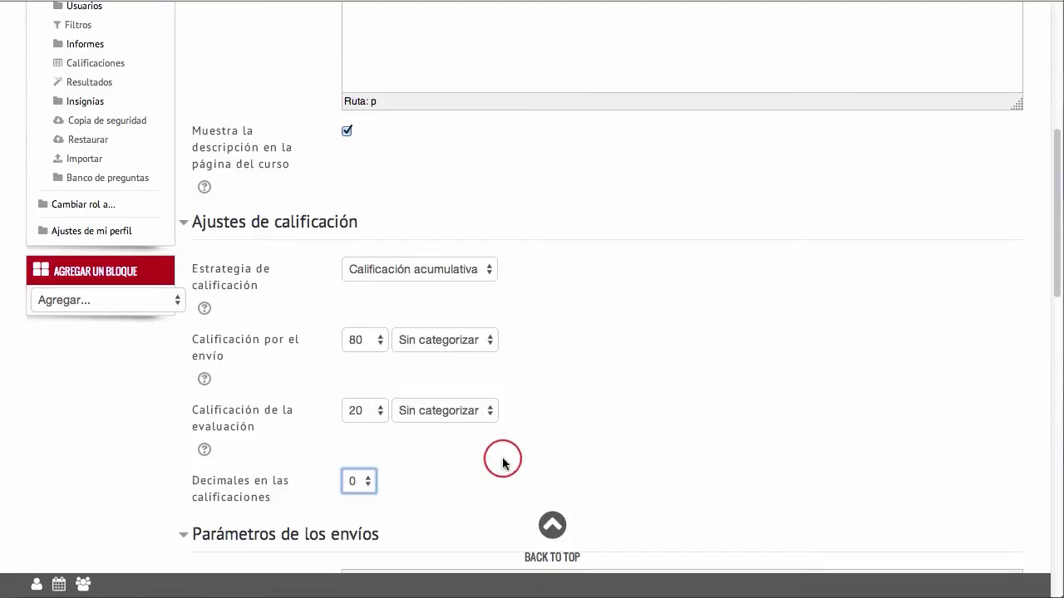
- Enter the submission instructions "Debe entregar un archivo con las indicaciones de construcción de un espacio web para la creación de un negocio on-line"
drag(1052, 240, 1039, 321)
scroll(693, 416, down, 1)
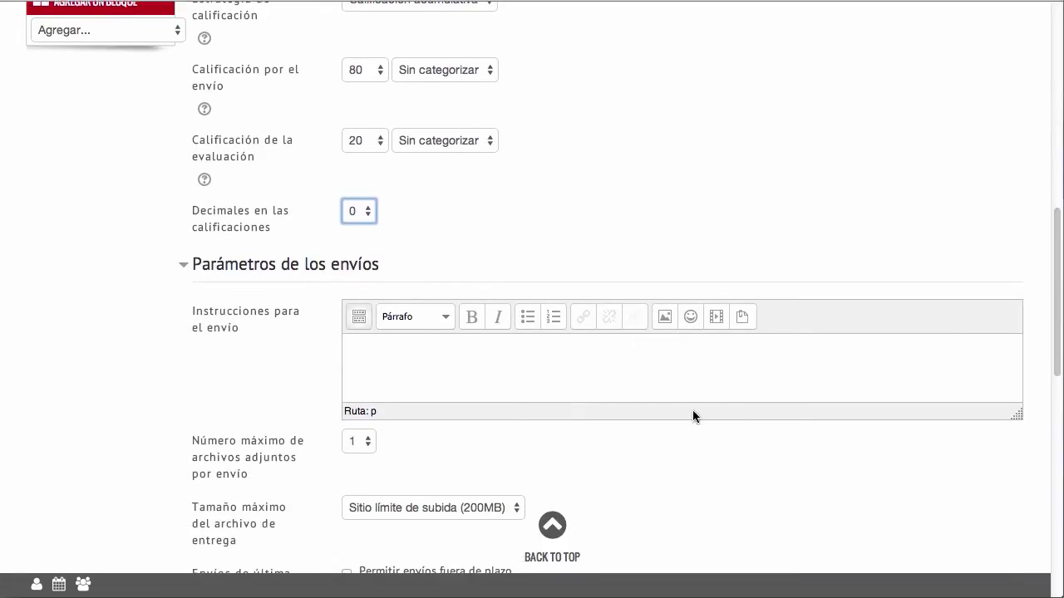
click(602, 355)
text(D)
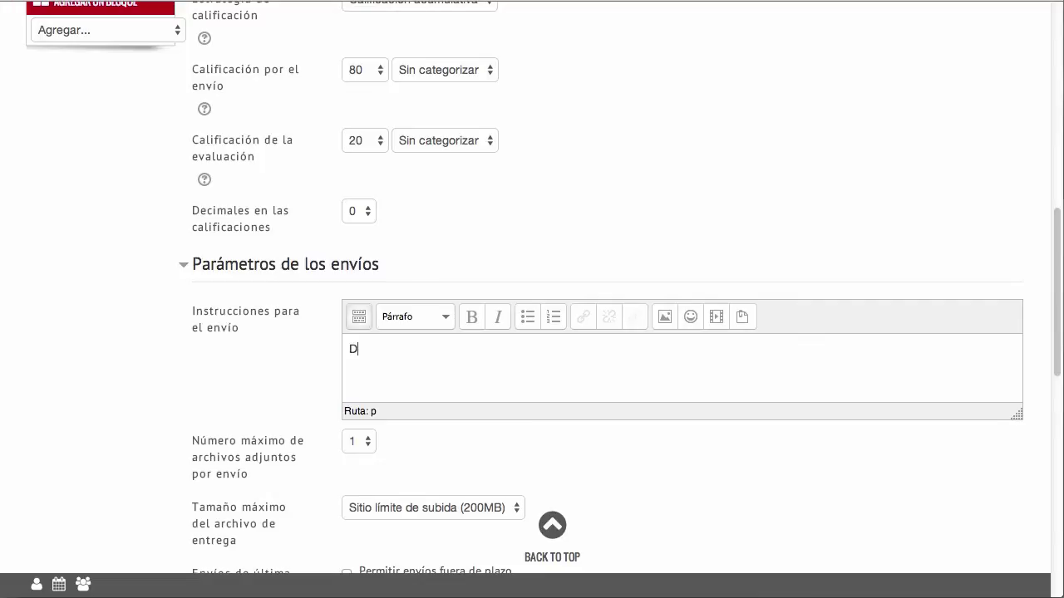
text(ebe entregar un archiv)
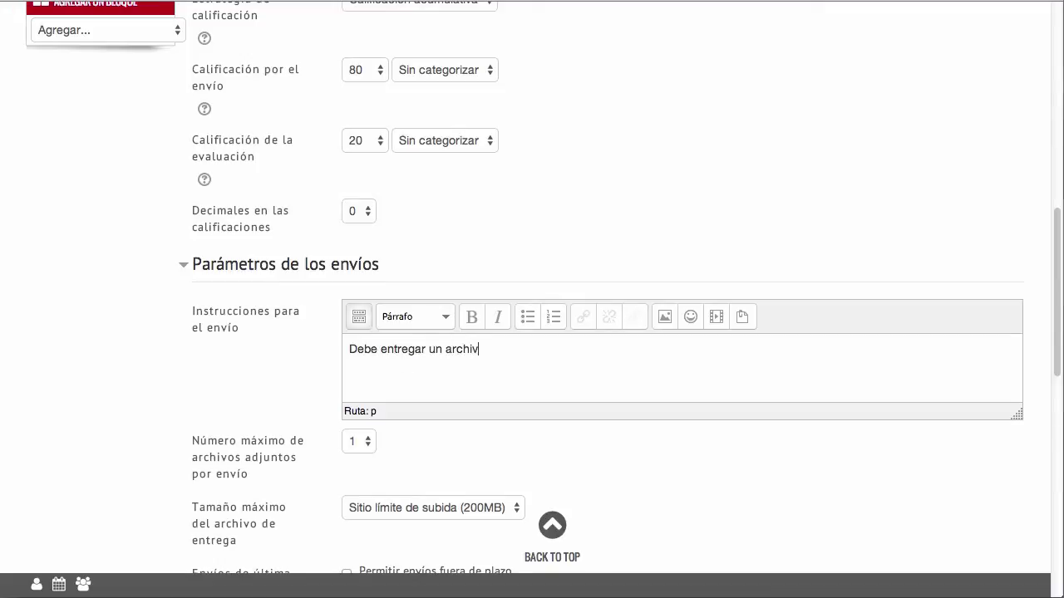
text(o con las indicacion)
text(es)
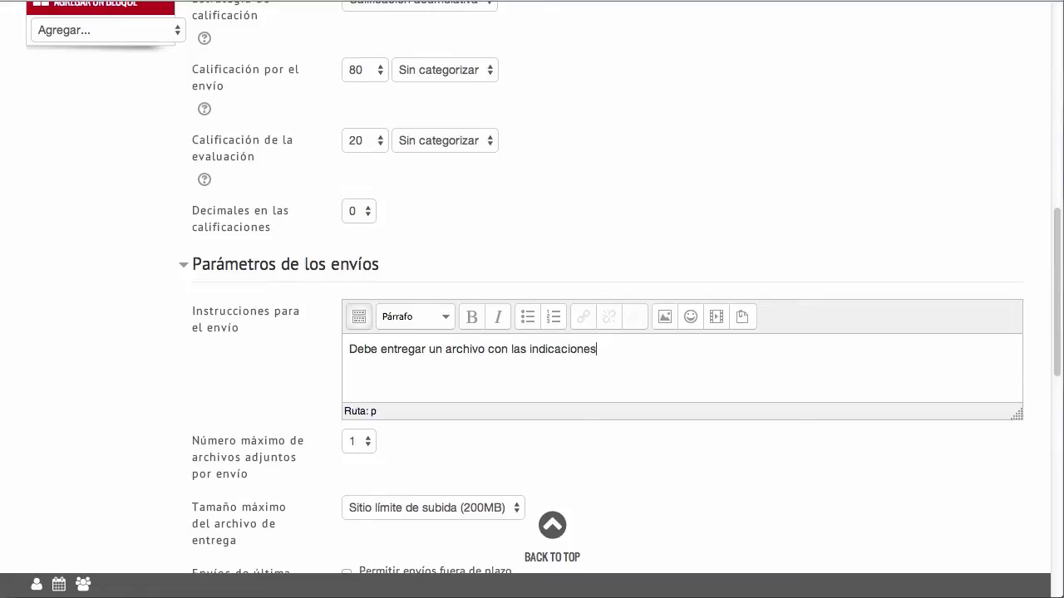
text( de construcción de un espac)
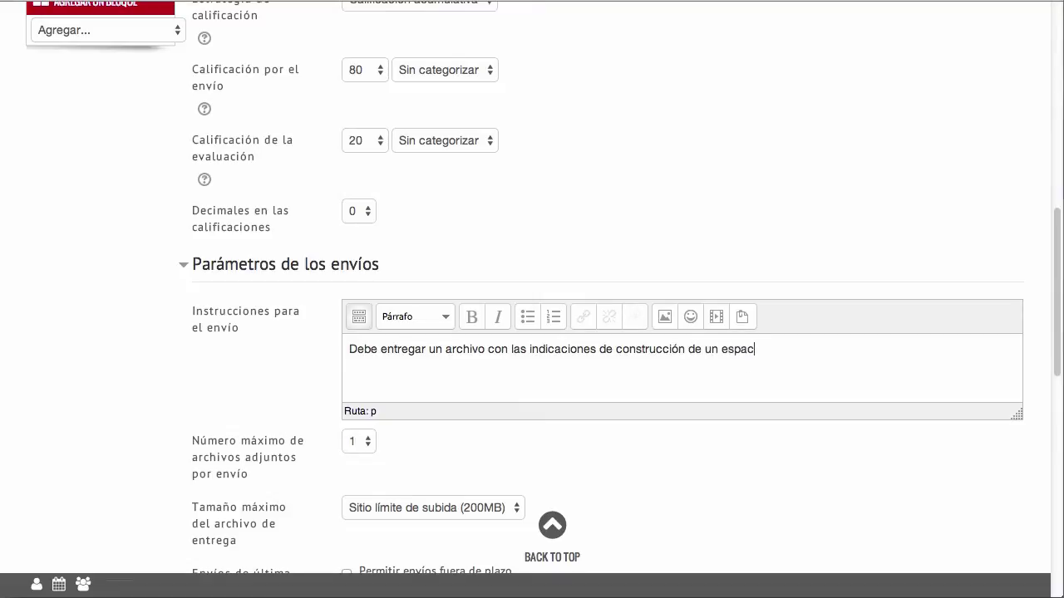
text(io web para la crea)
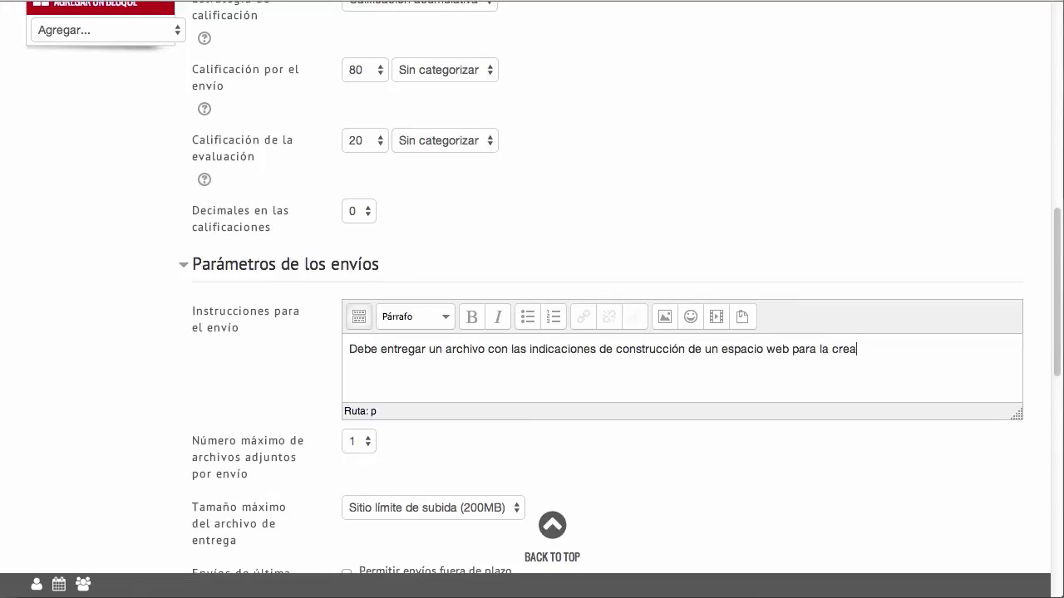
text(ción de un negocio on)
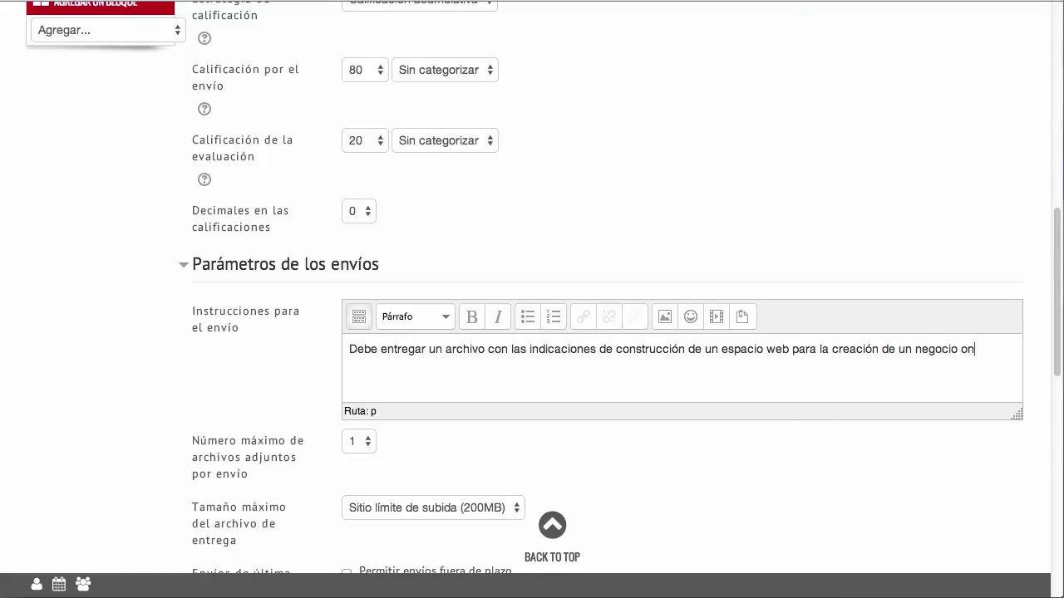
text(-line)
- Set the maximum number of attachments per submission to 2 and allow late submissions
click(366, 444)
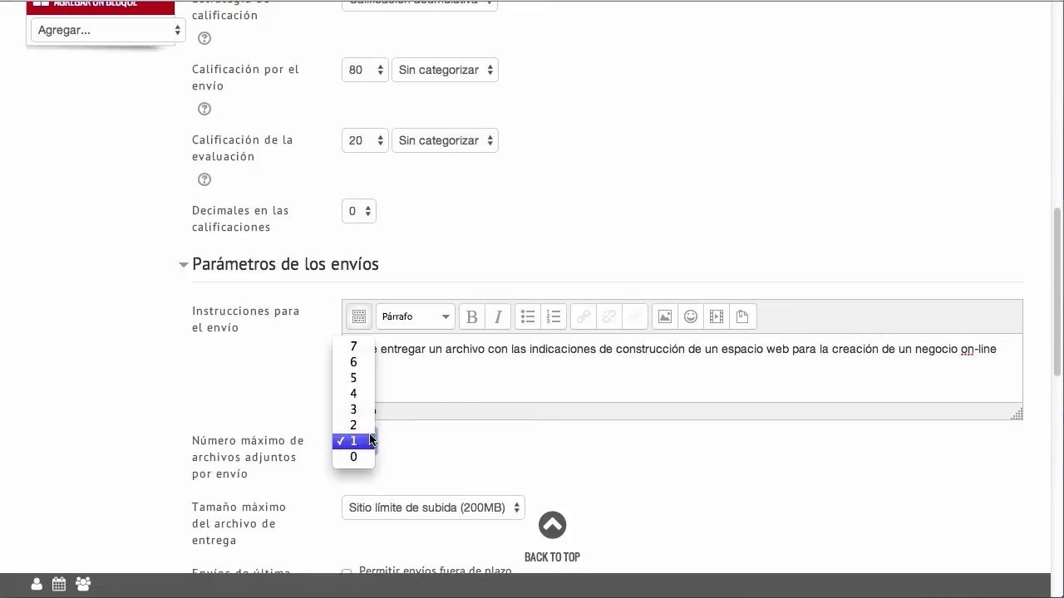
click(368, 426)
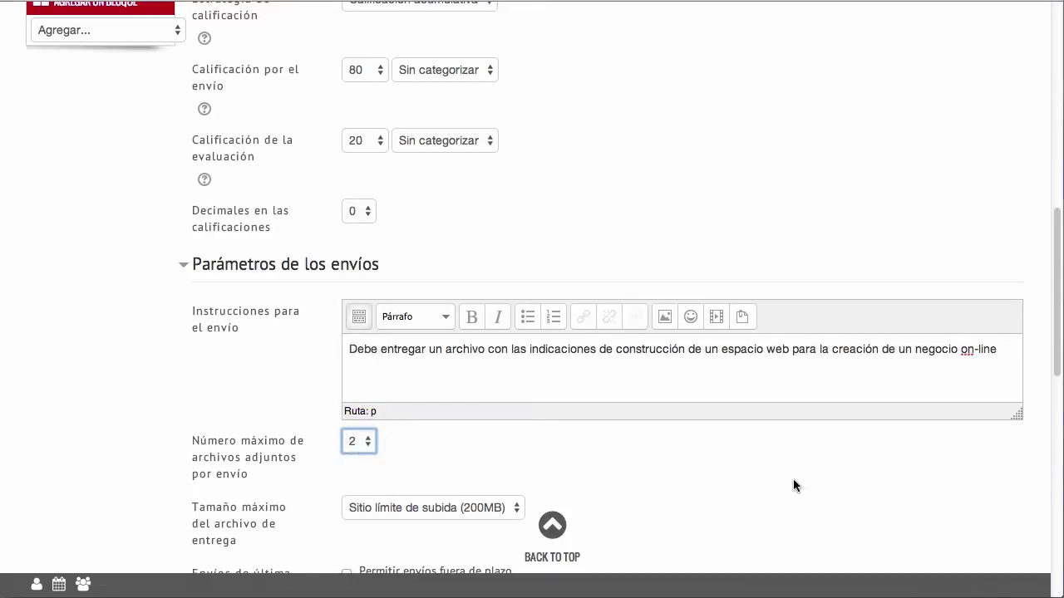
click(1055, 355)
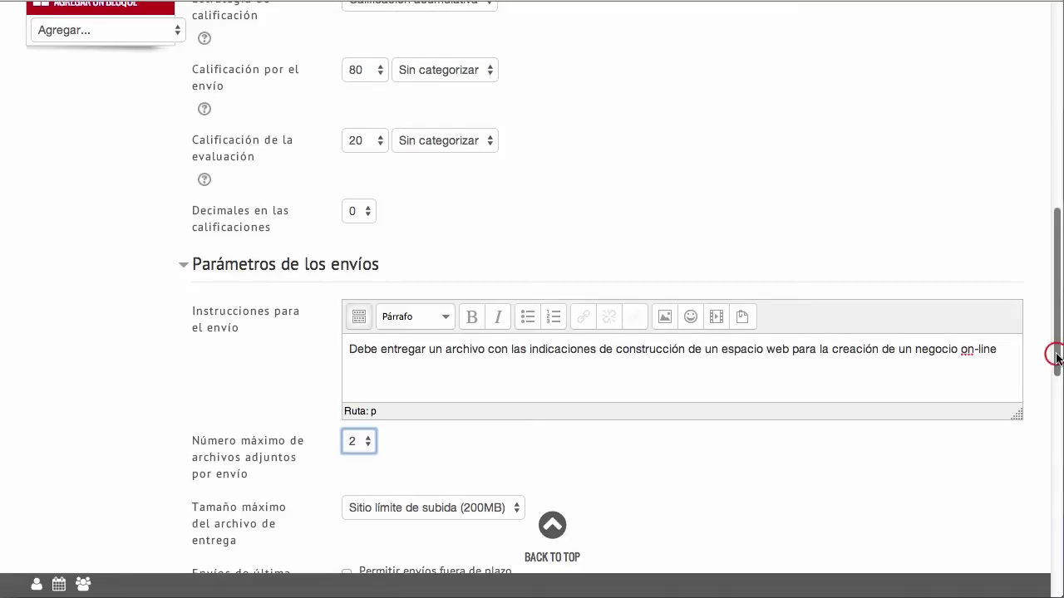
drag(1055, 356, 1056, 438)
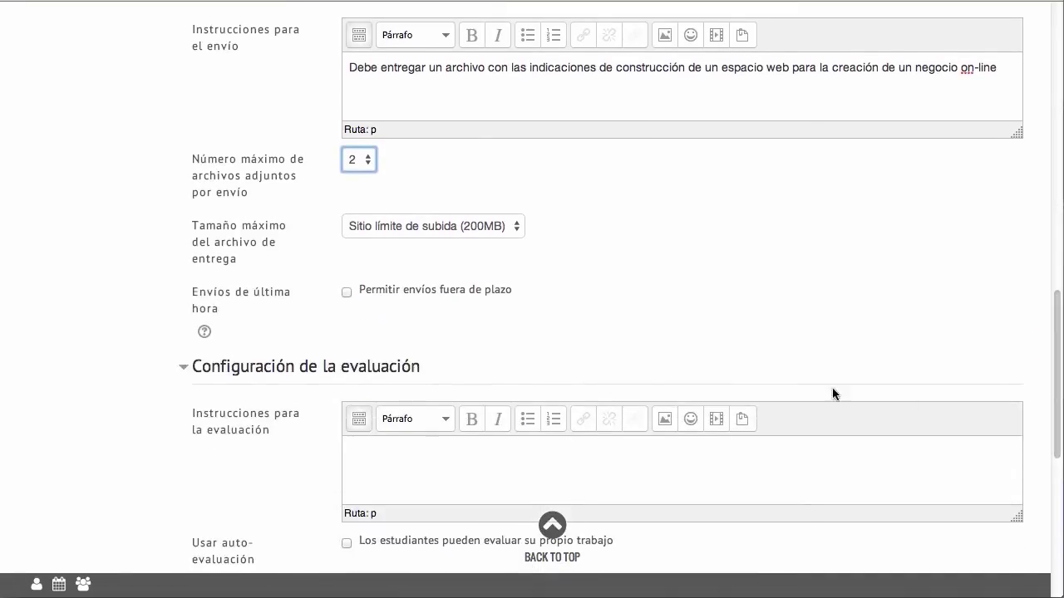
click(519, 229)
click(517, 226)
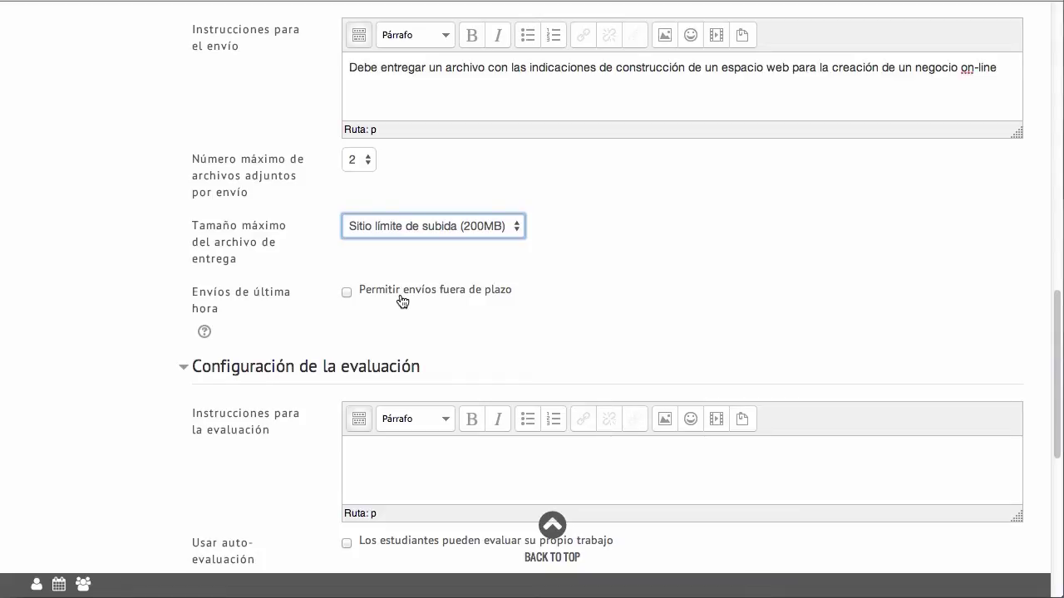
click(347, 292)
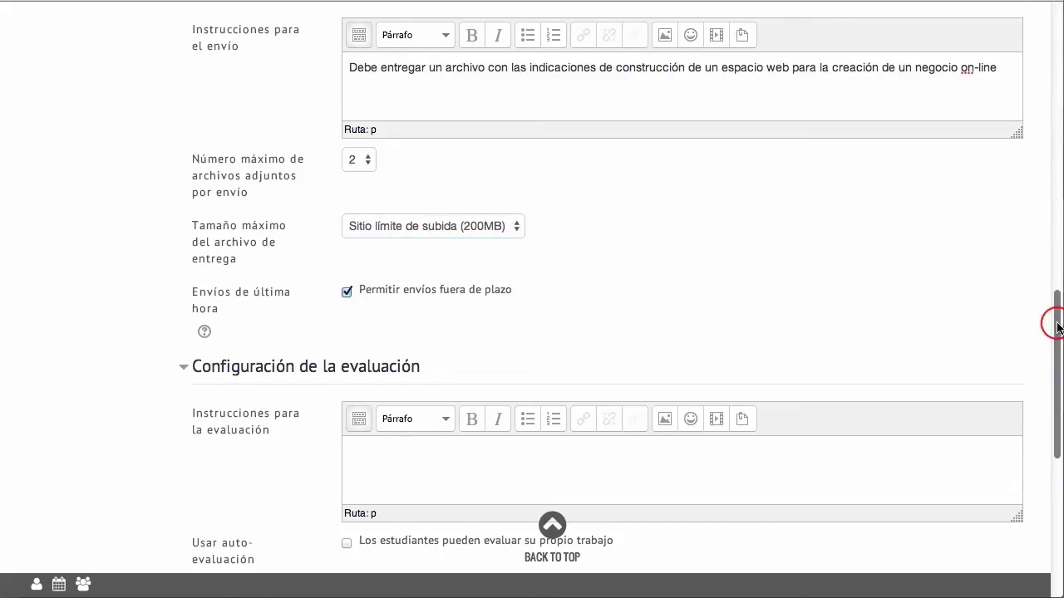
- Enter the assessment instructions "Se valorará la calidad, la expresión gráfica, y la capacidad de retorno de inversión del producto final." and enable self-assessment
drag(1057, 321, 1039, 413)
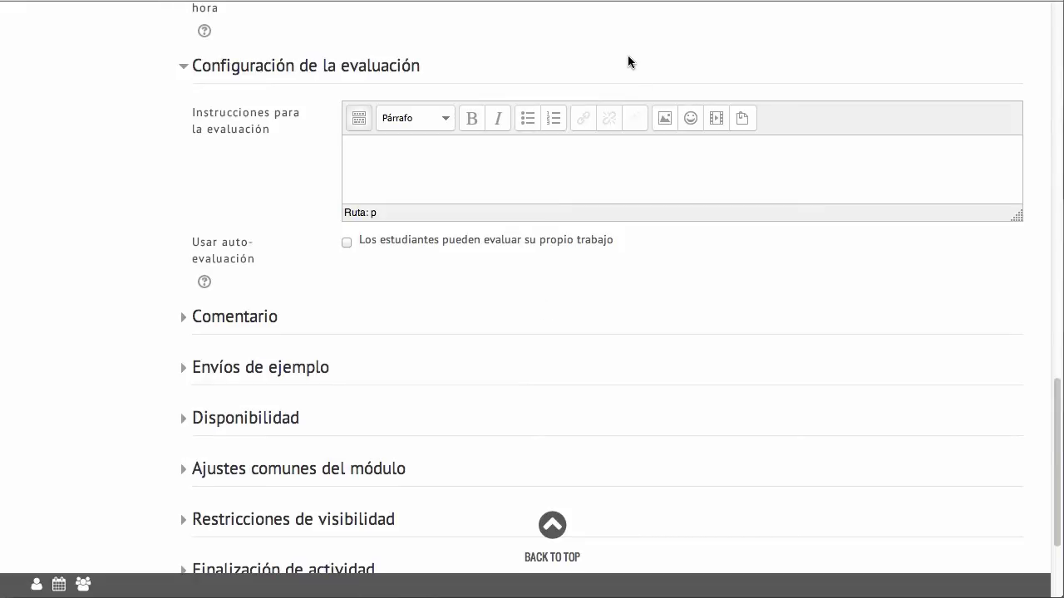
click(625, 153)
click(644, 150)
text(Se valora)
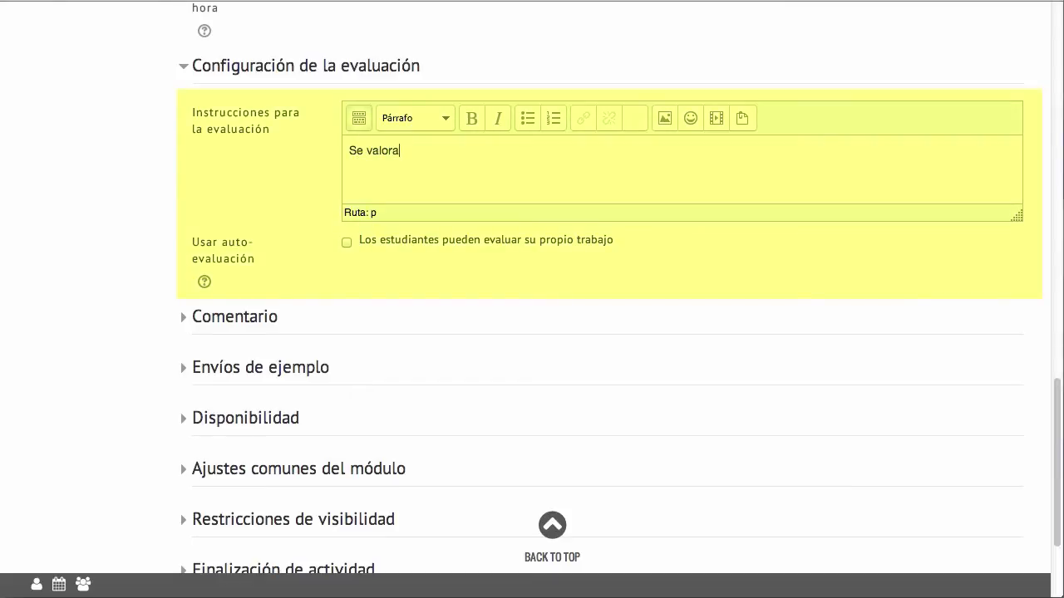
text(rá la calidad, la expresi)
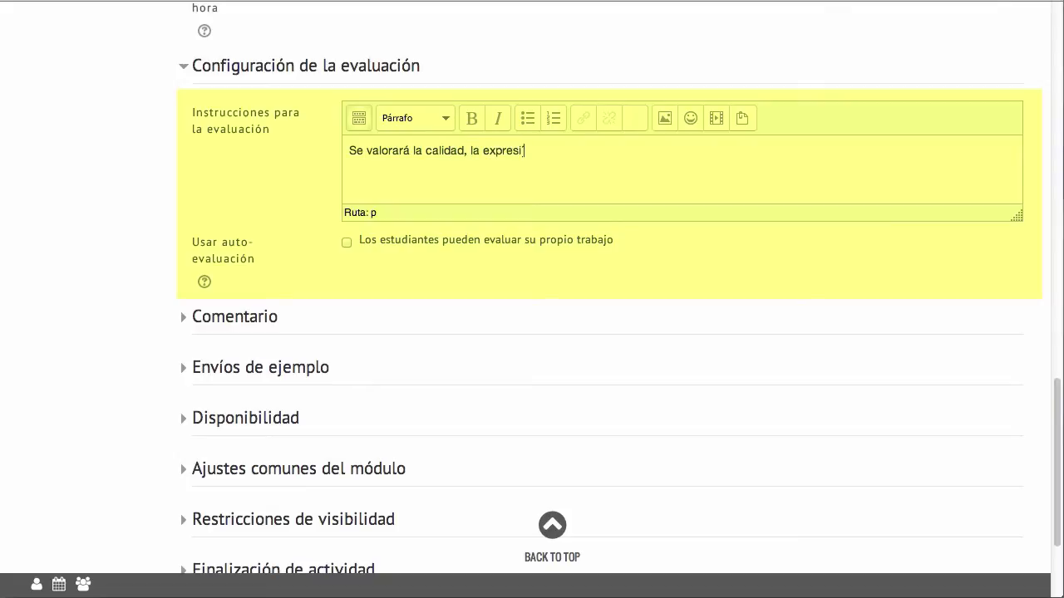
text(ón gráfica, y la capacida)
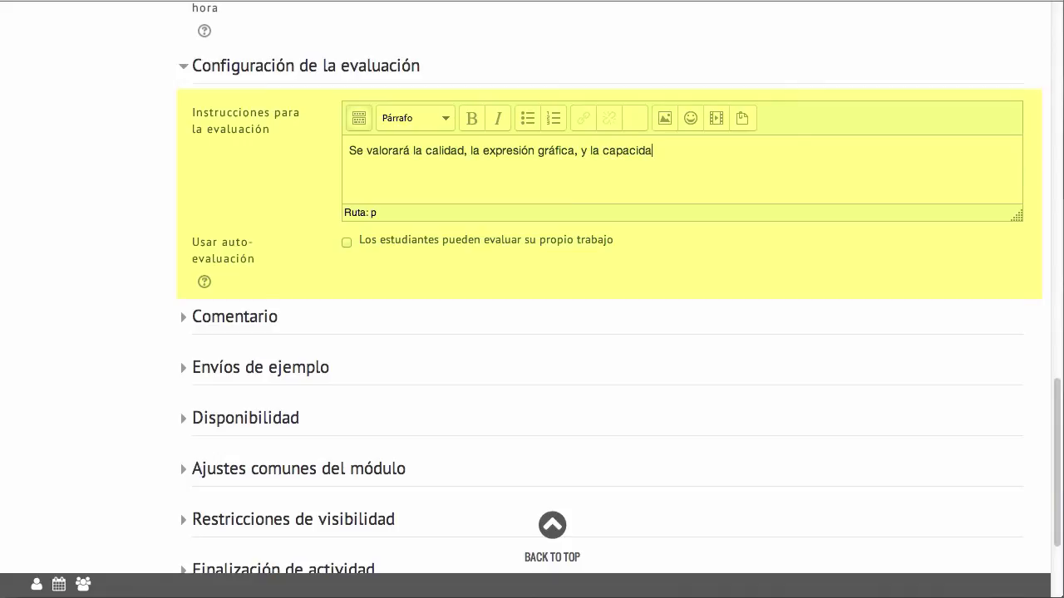
text(d de retorno de inversión d)
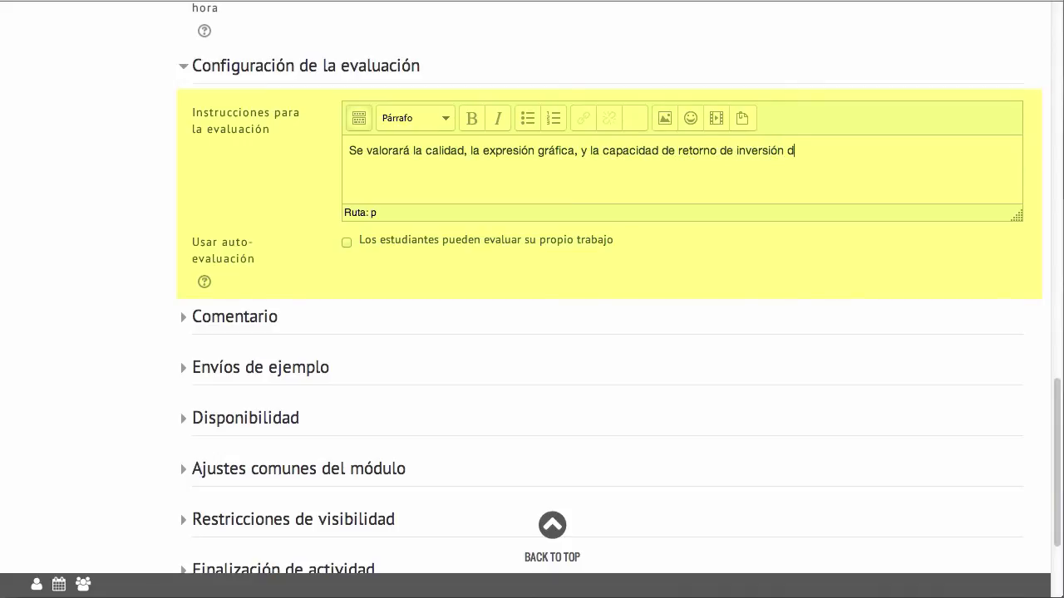
text(el producto final.)
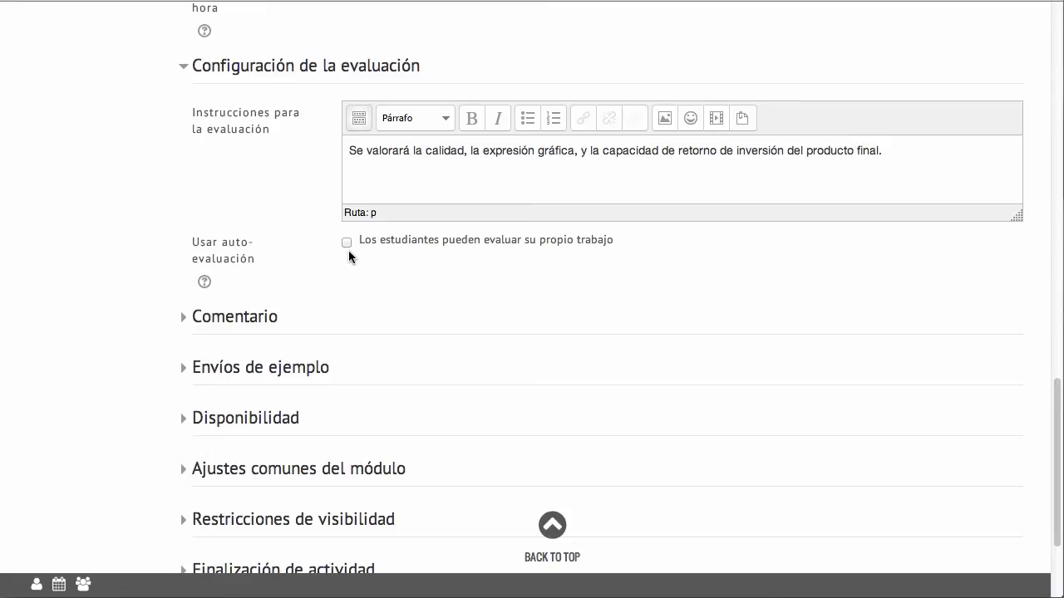
click(348, 246)
- Expand the Comentario settings and set the global feedback mode to Deshabilitado
click(262, 324)
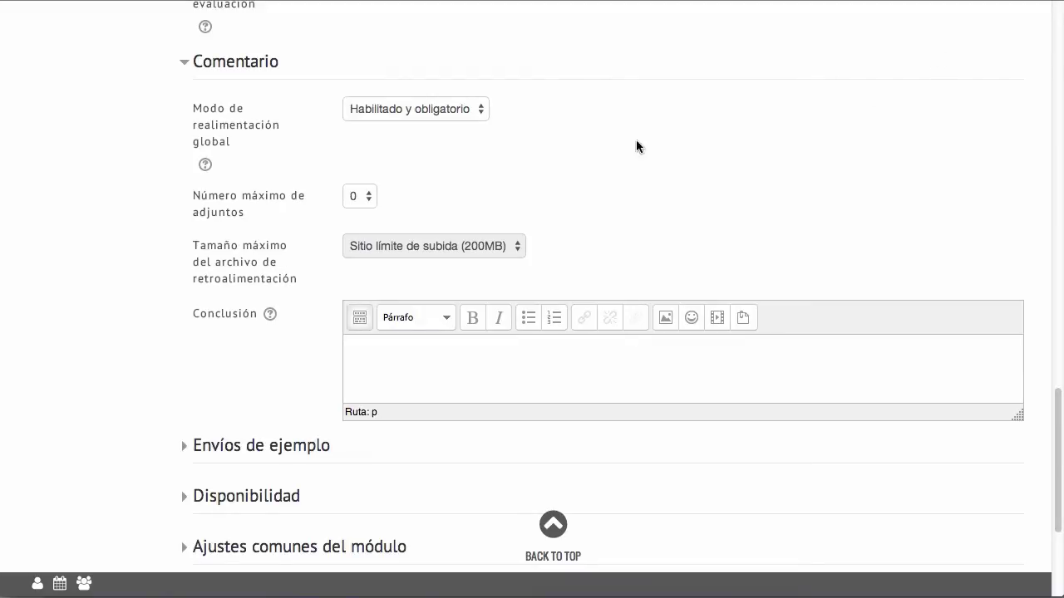
click(479, 114)
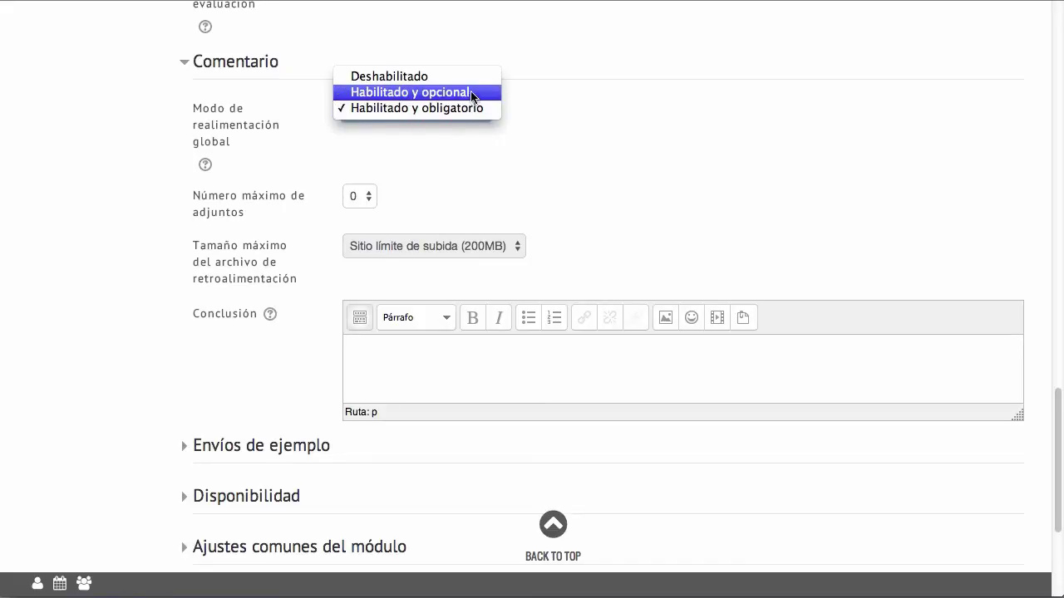
click(471, 77)
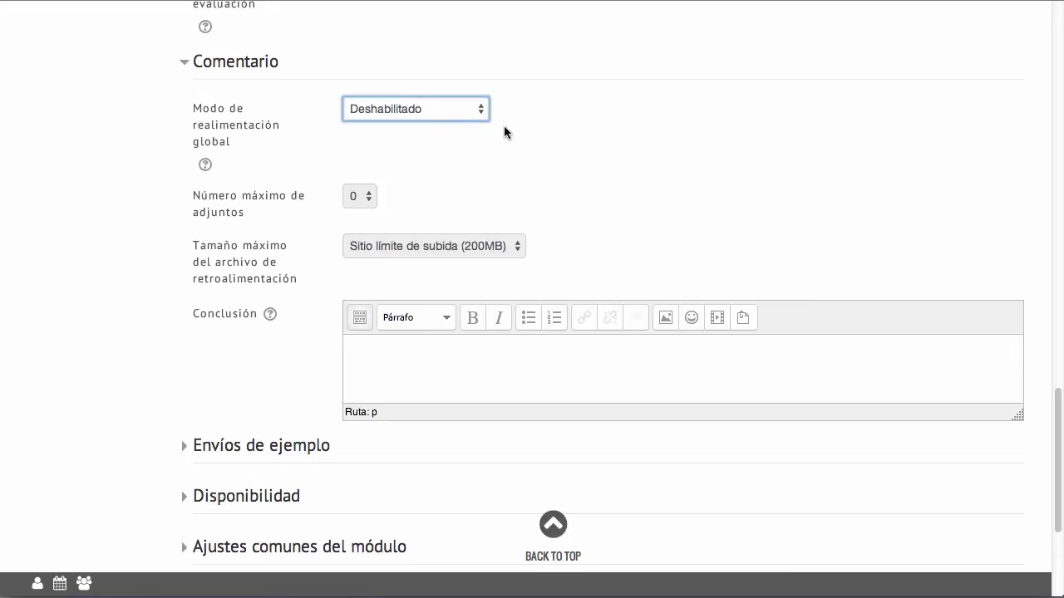
- Set the global feedback mode to Habilitado y opcional, keeping the maximum number of feedback attachments at 0
click(468, 108)
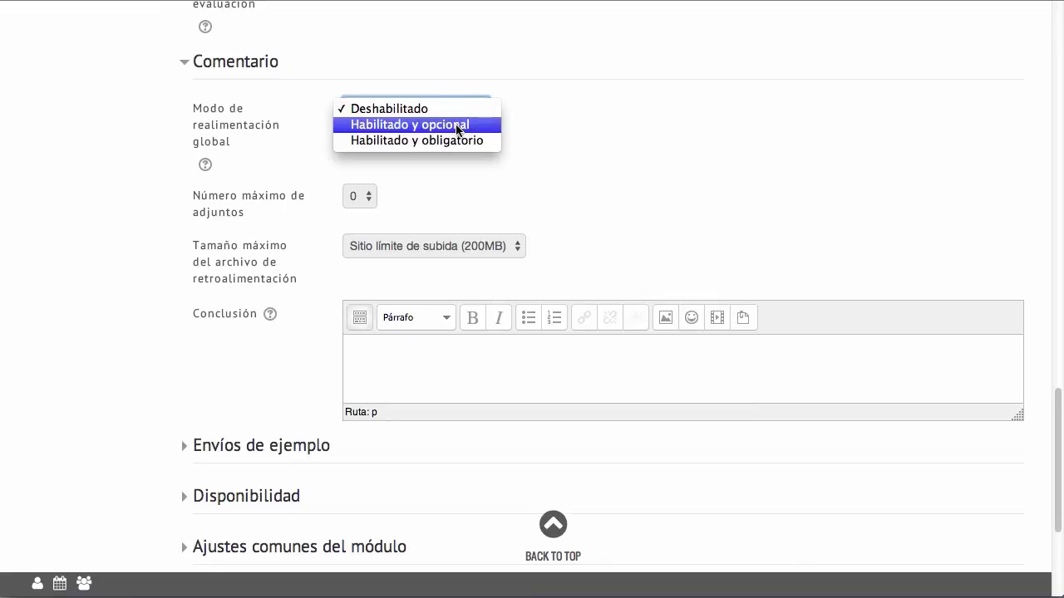
click(456, 124)
click(367, 199)
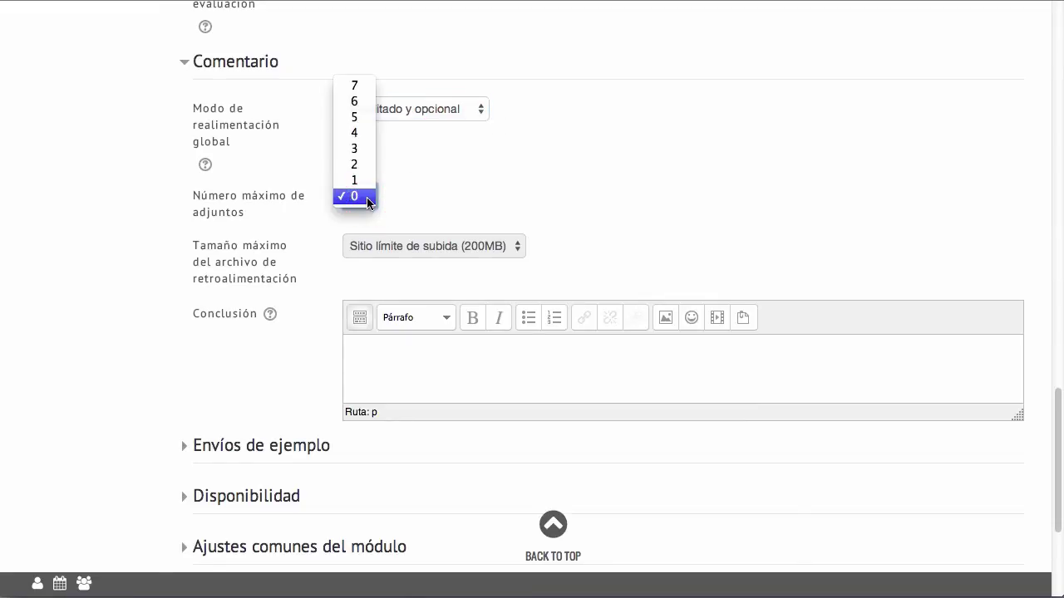
click(486, 185)
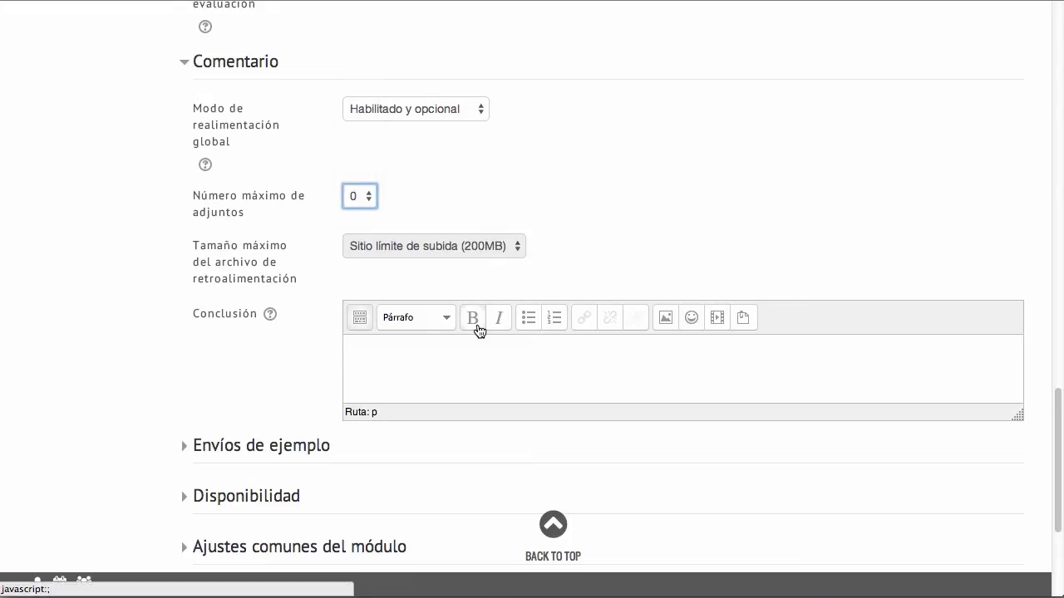
click(428, 347)
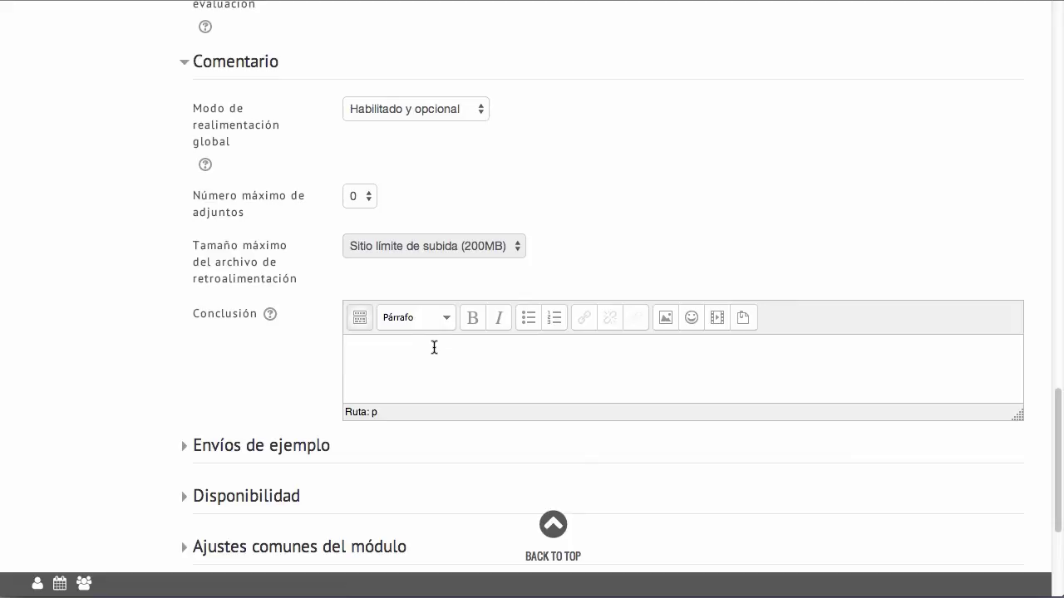
- Expand Envíos de ejemplo and provide example submissions for practising assessment, keeping their assessment mode voluntary
click(302, 447)
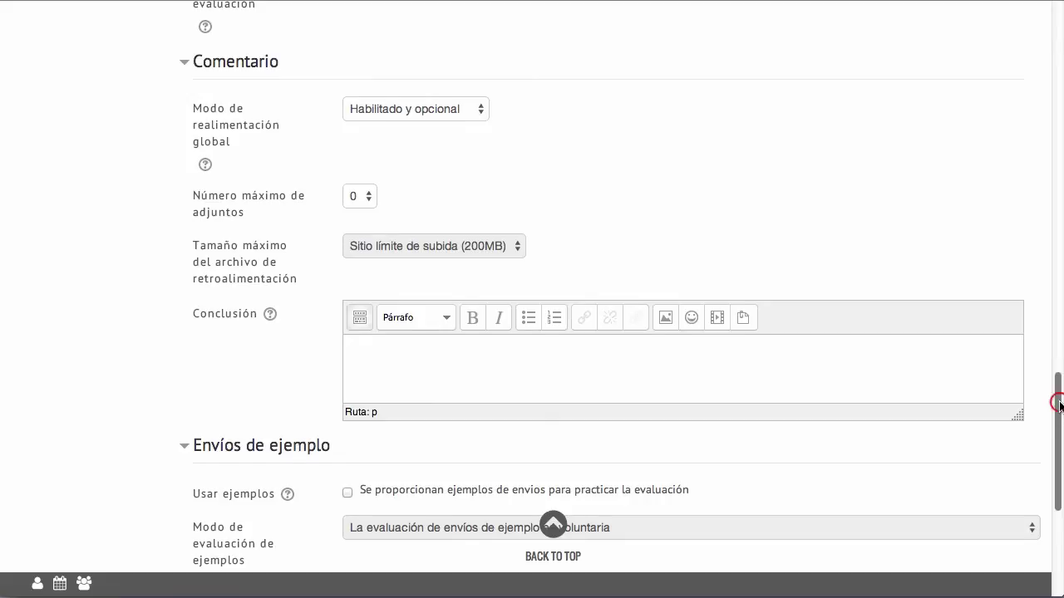
drag(1059, 405, 1060, 462)
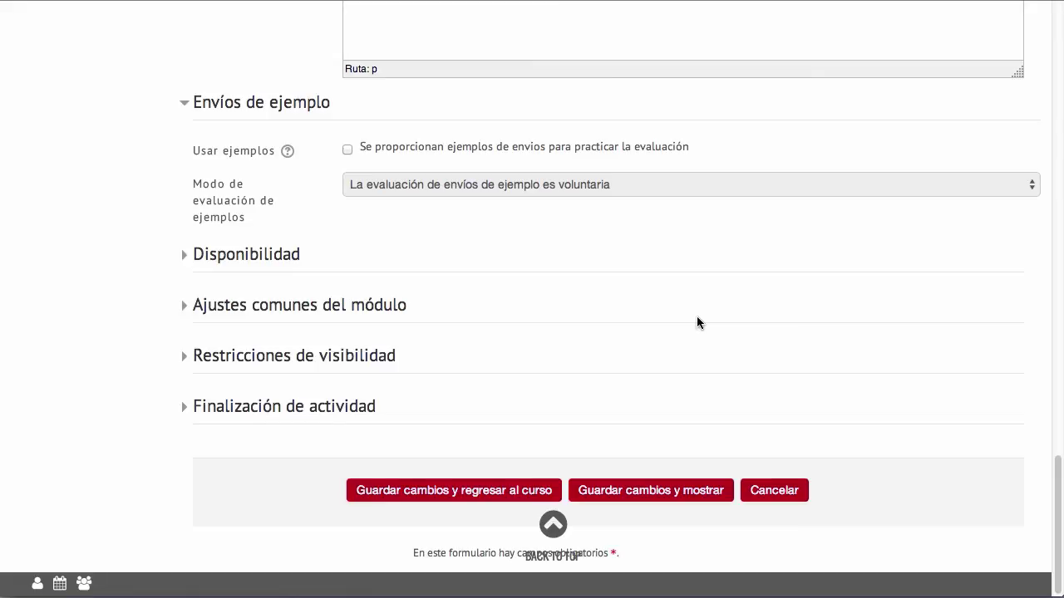
click(348, 151)
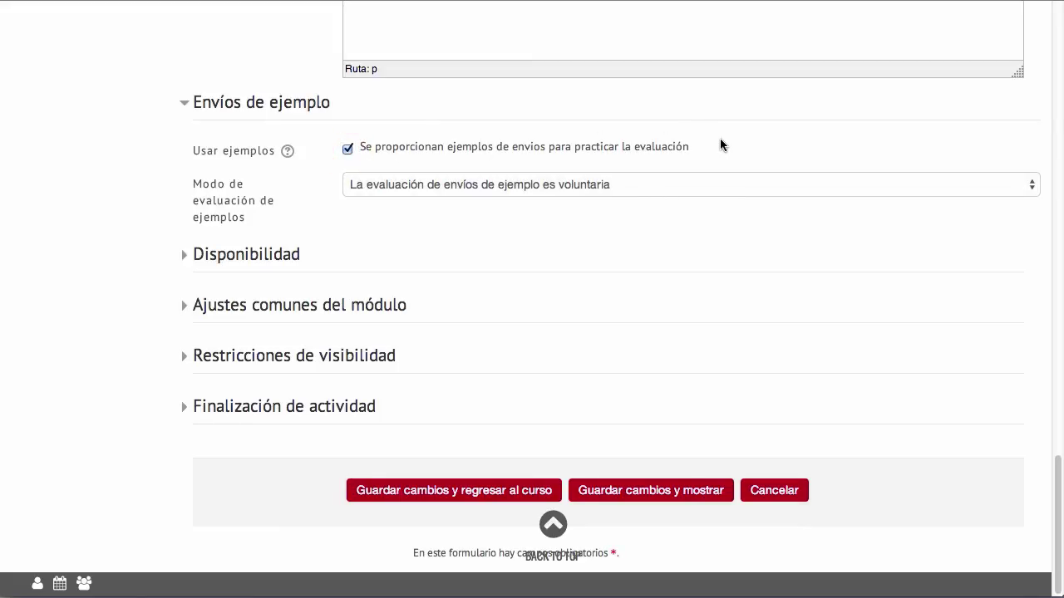
click(605, 192)
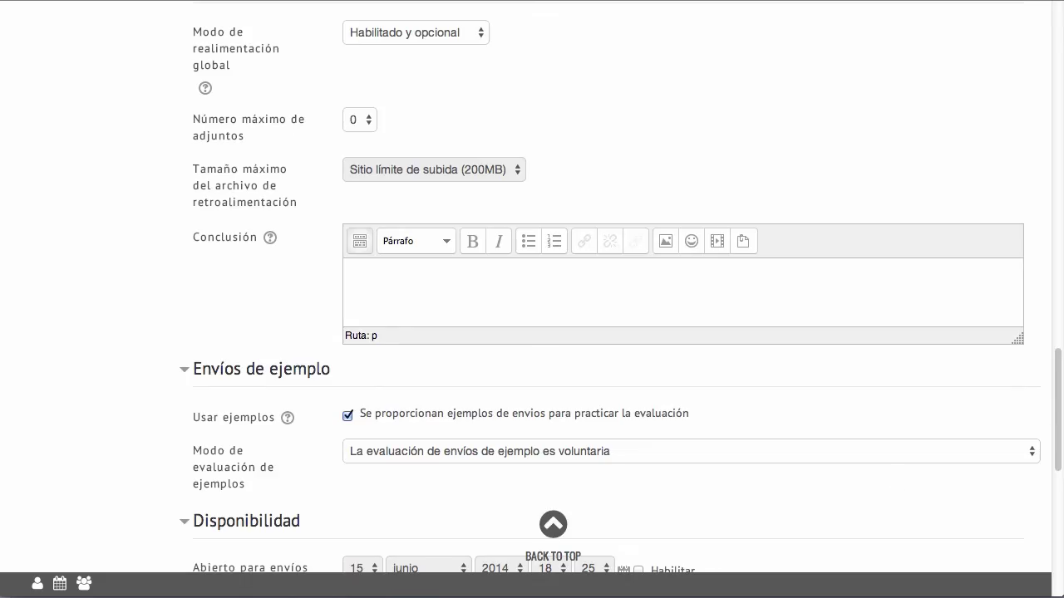
- In Ajustes comunes del módulo, set the grouping to Chat Grupo A and make the activity available only to grouping members
drag(1058, 391, 1054, 510)
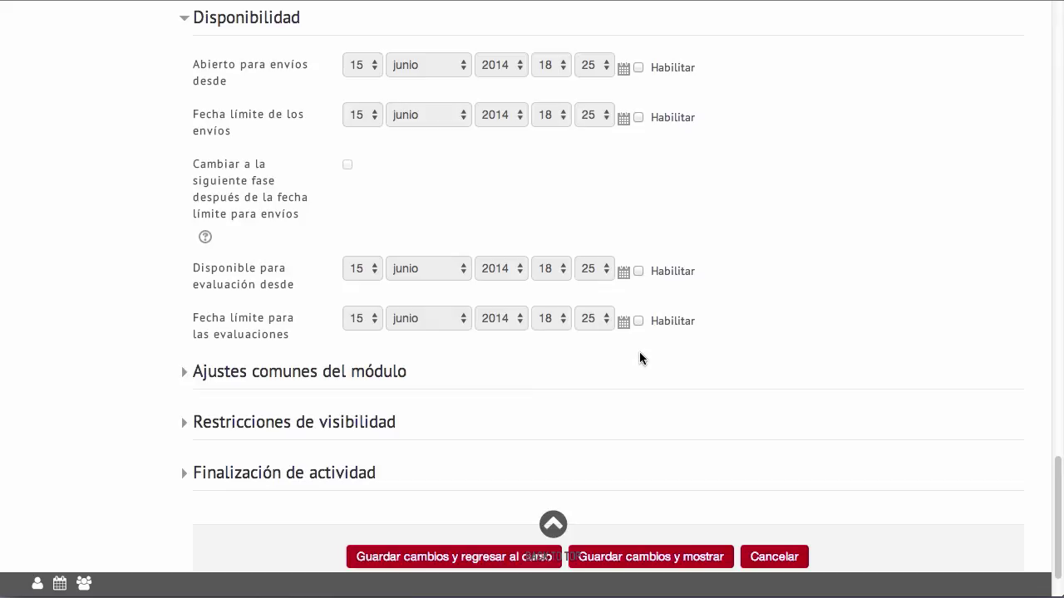
scroll(639, 352, down, 3)
click(473, 143)
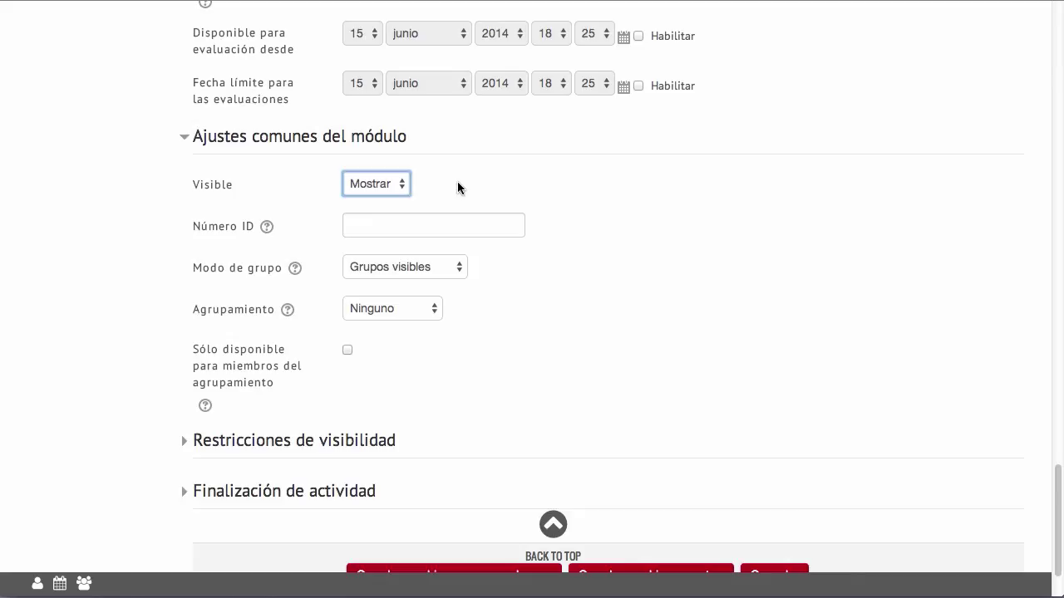
click(457, 272)
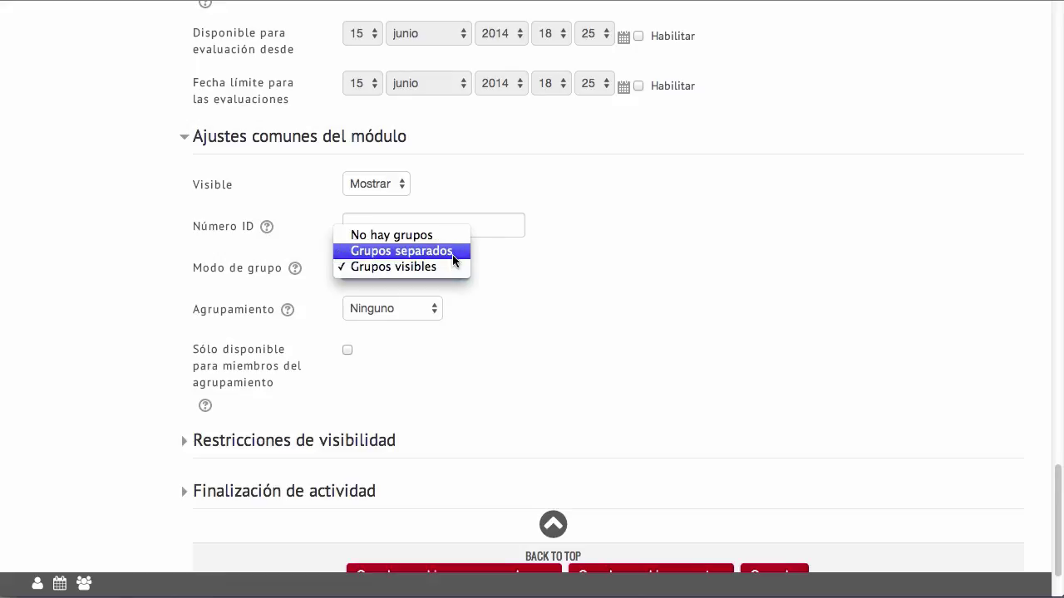
key(Tab)
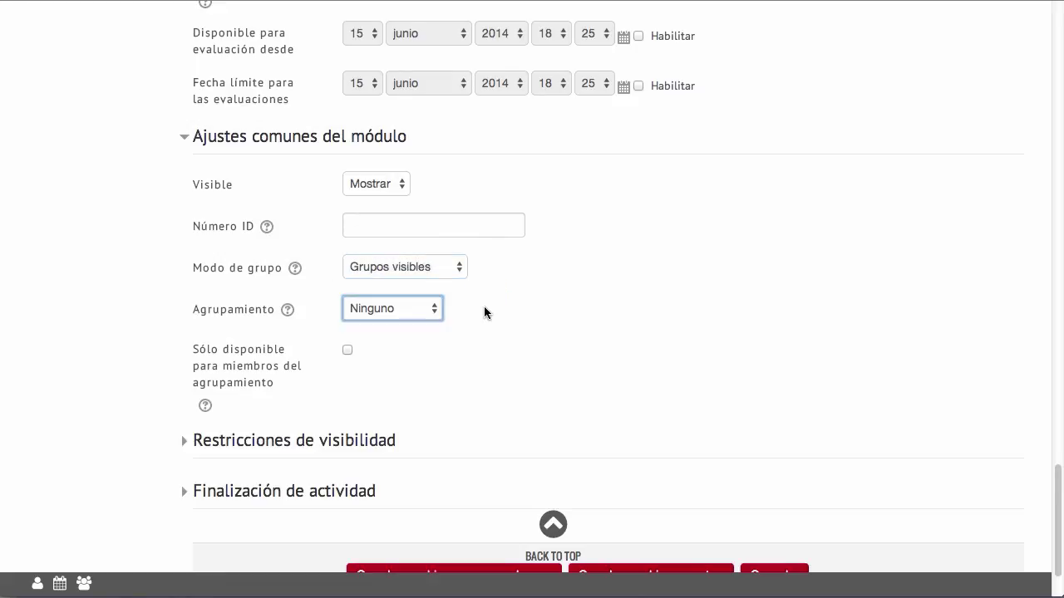
click(438, 310)
click(428, 324)
click(347, 350)
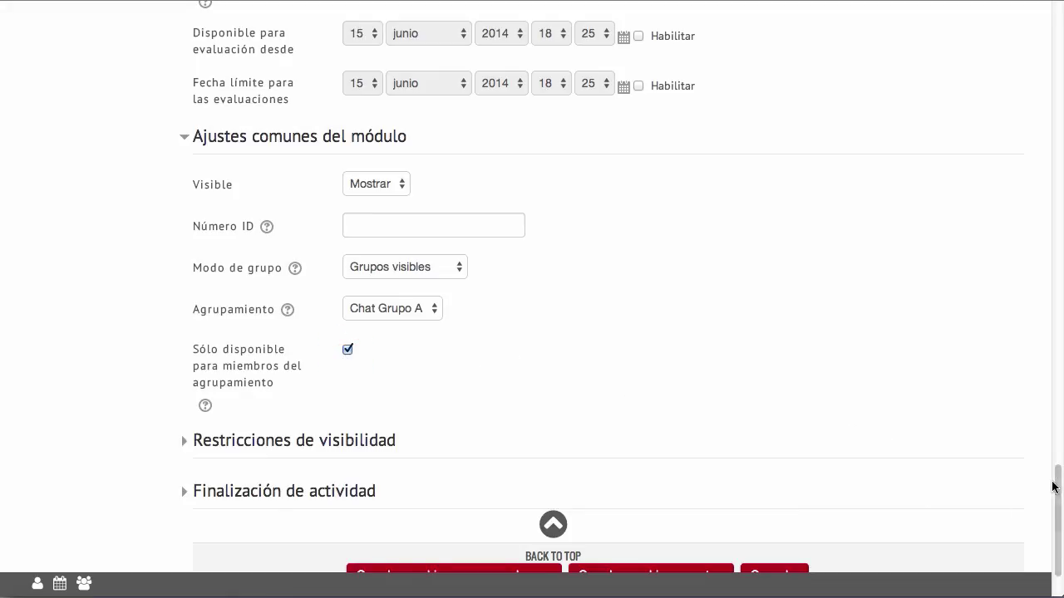
- Expand Restricciones de visibilidad and review its date, grade, user field and activity completion conditions
scroll(1057, 487, down, 2)
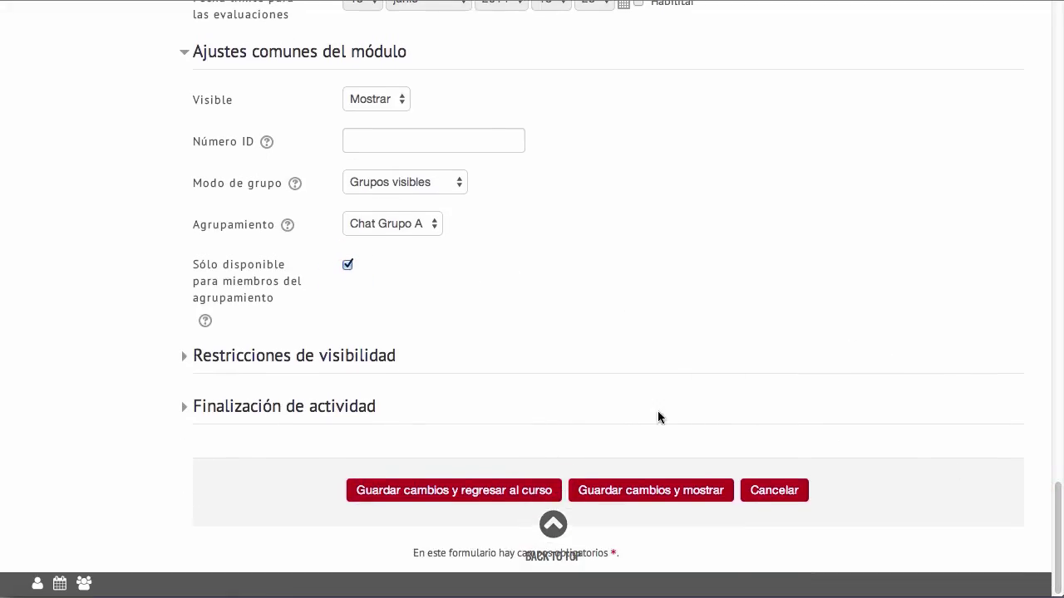
click(383, 357)
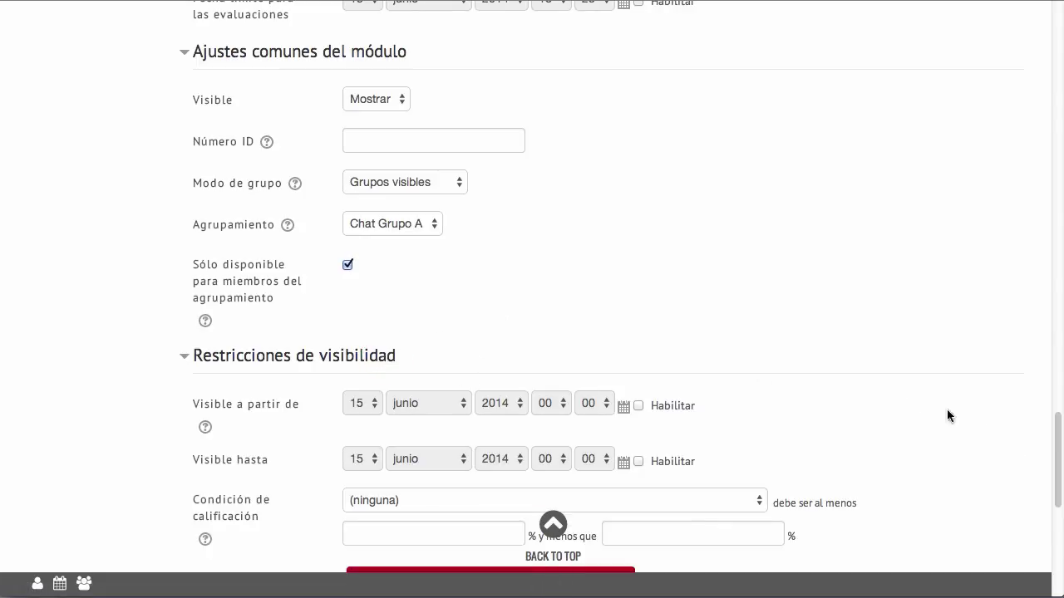
drag(1053, 427, 1058, 479)
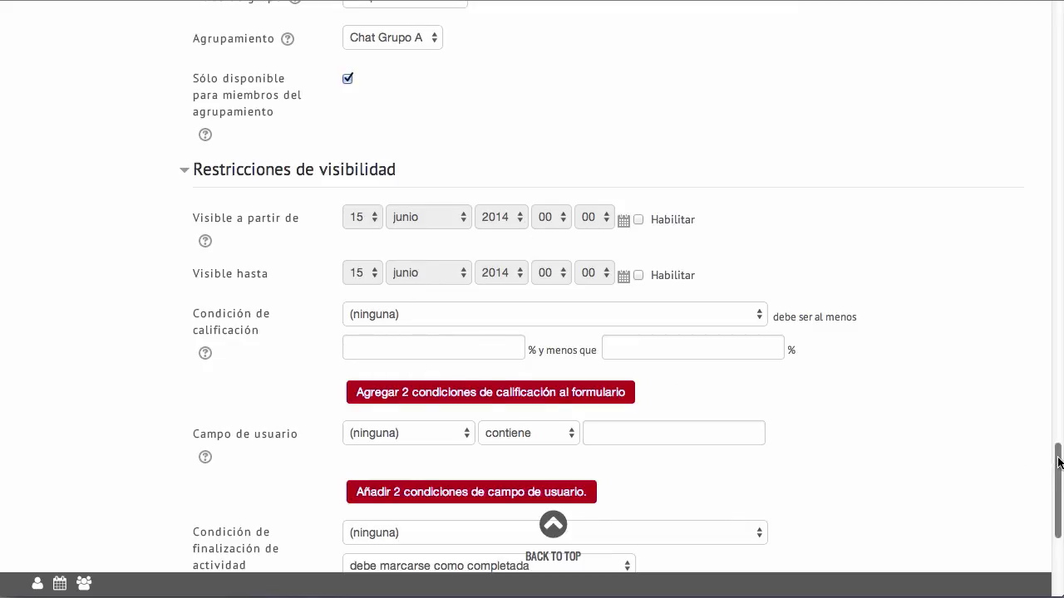
drag(1057, 464, 1057, 515)
- Expand Finalización de actividad and examine the completion tracking options, keeping manual marking by students
click(330, 407)
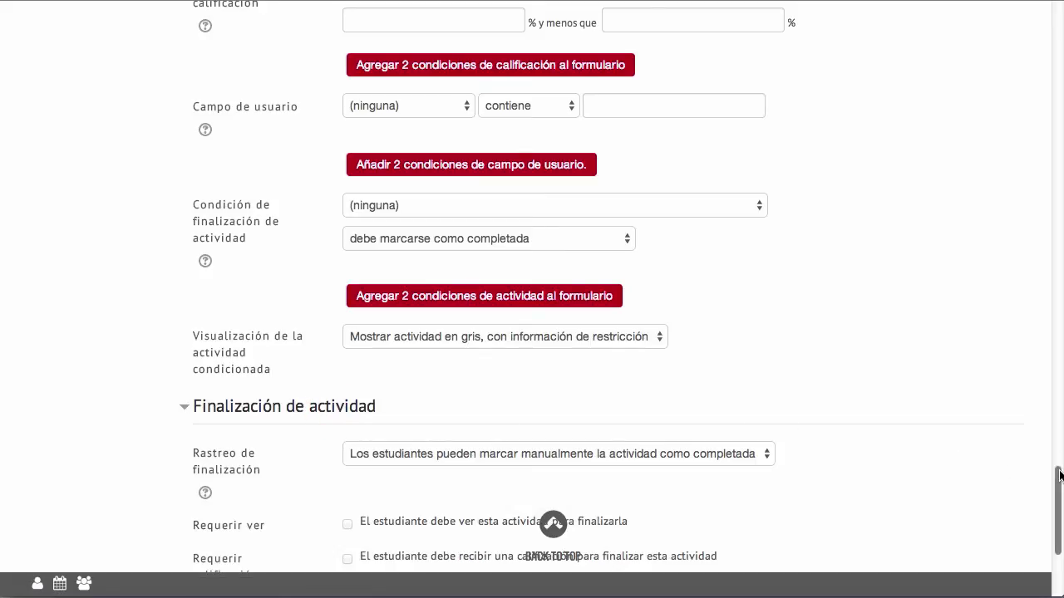
drag(1057, 510, 1057, 546)
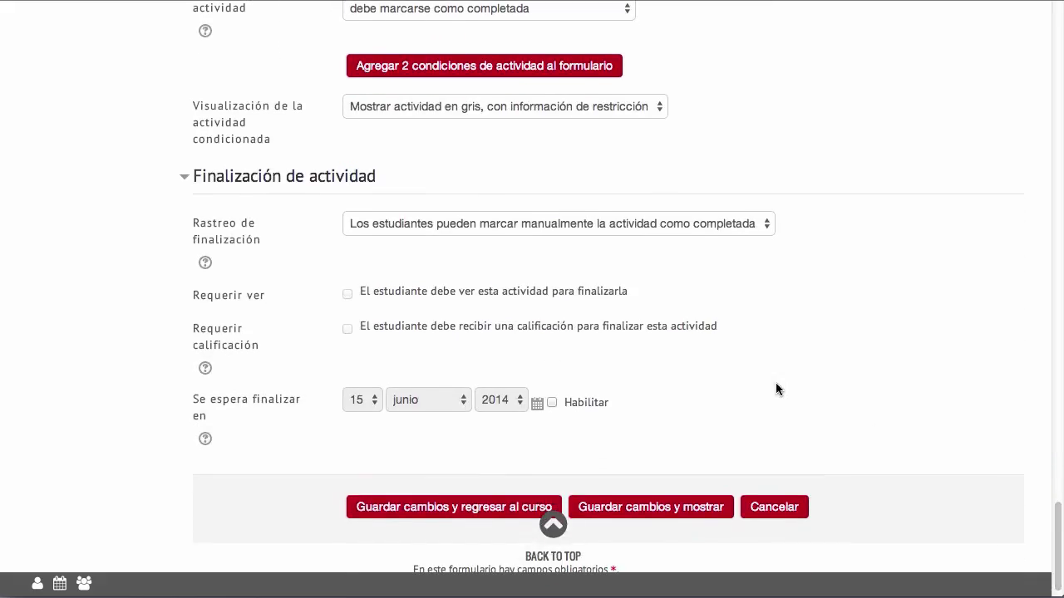
click(385, 226)
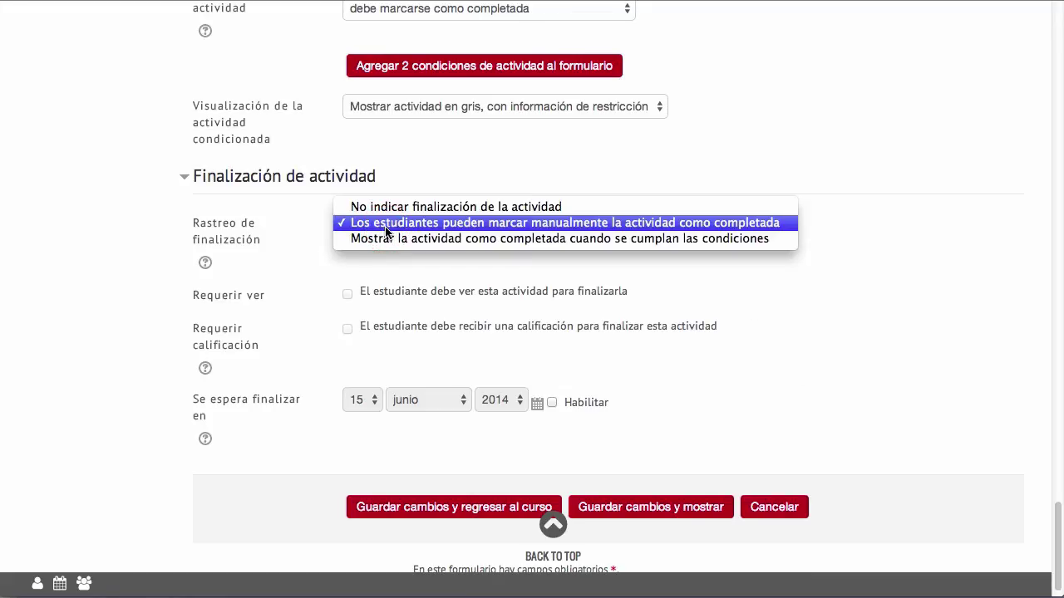
click(450, 265)
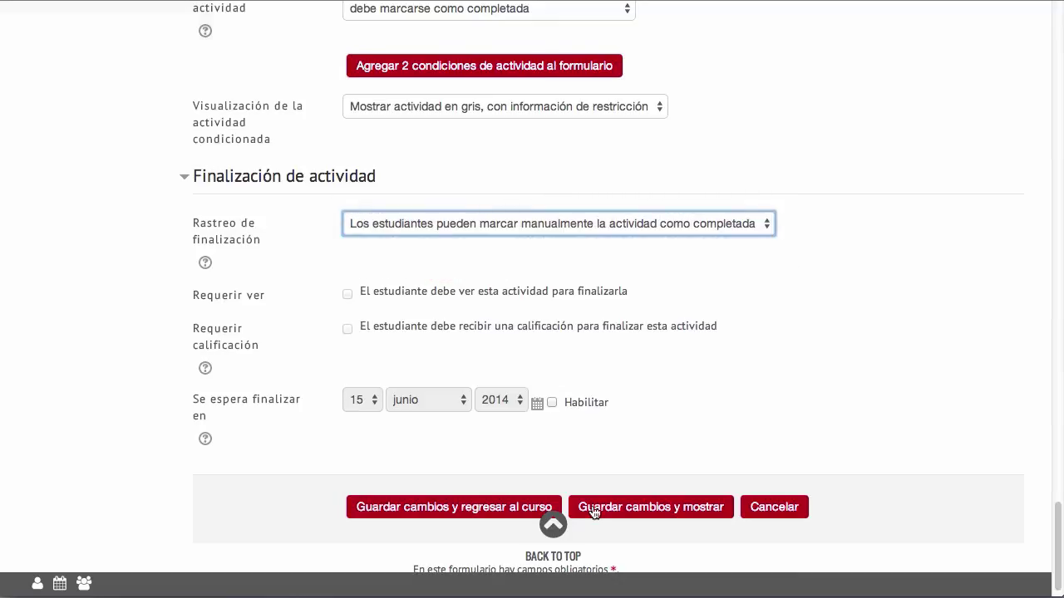